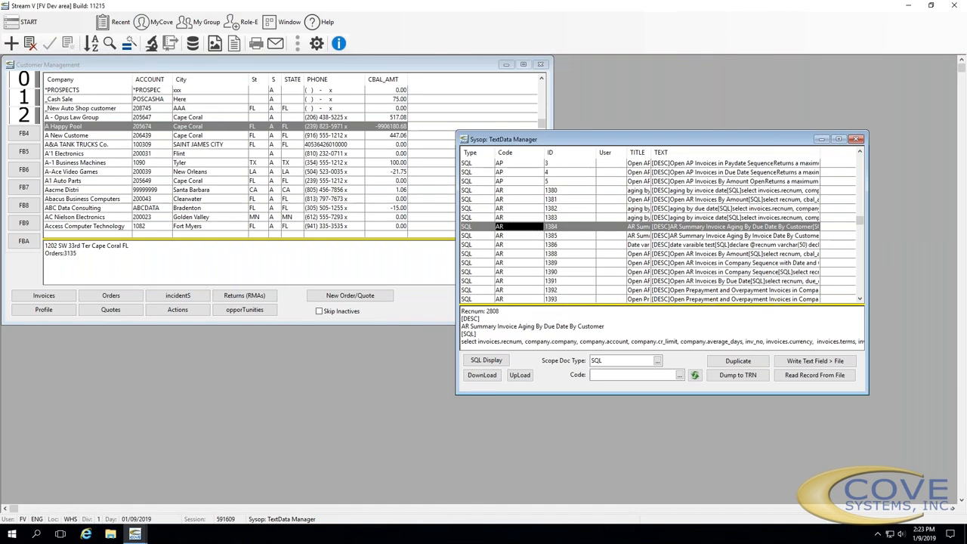
Switch to the System Administration functions and open Field Defaults Setup
click(530, 91)
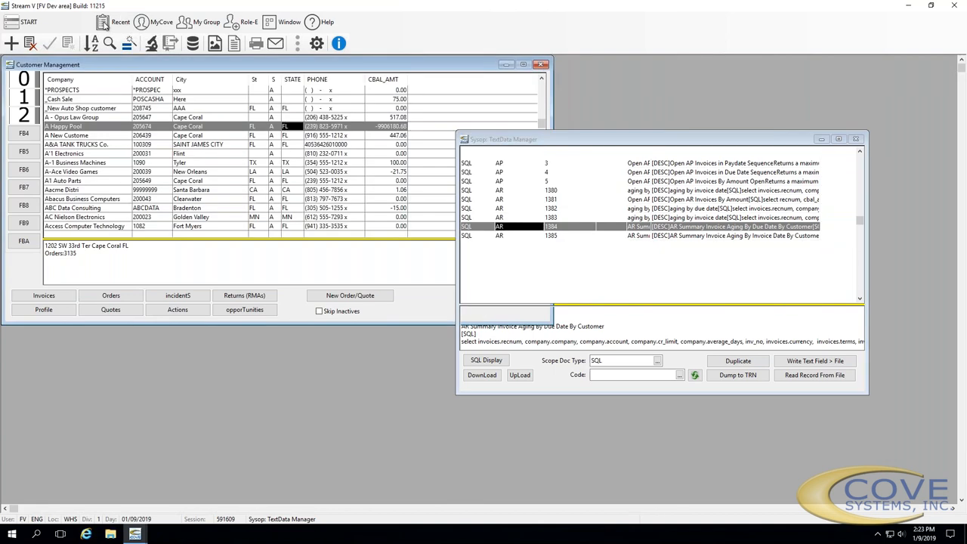
click(29, 22)
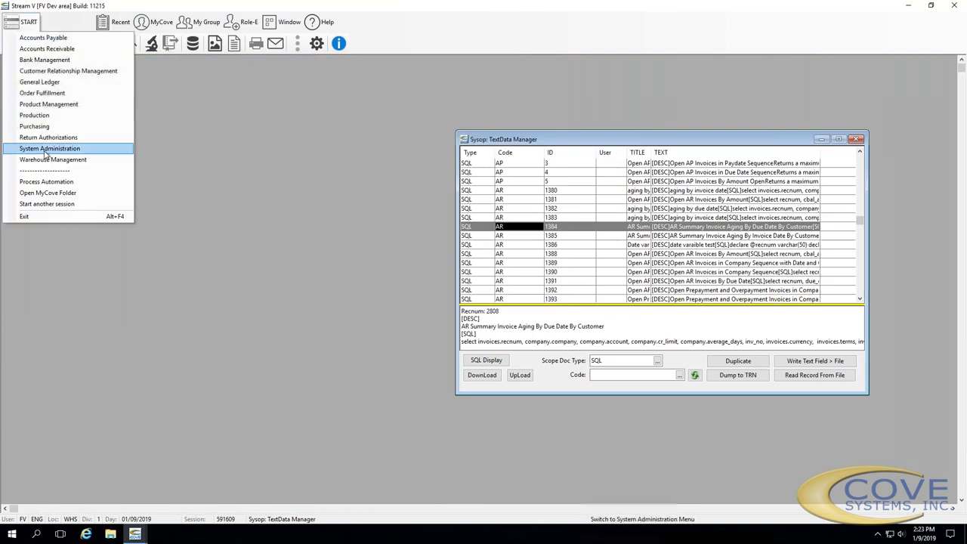
click(47, 149)
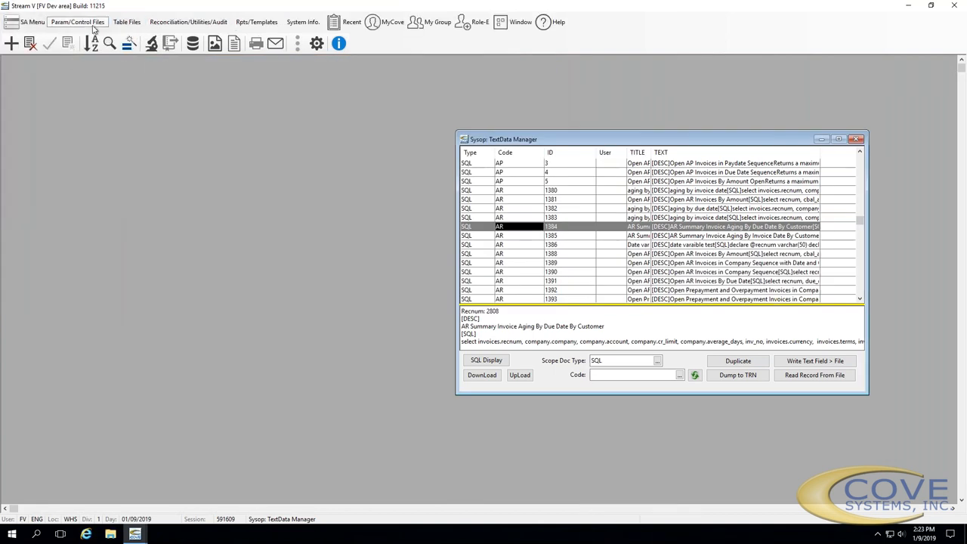
click(78, 21)
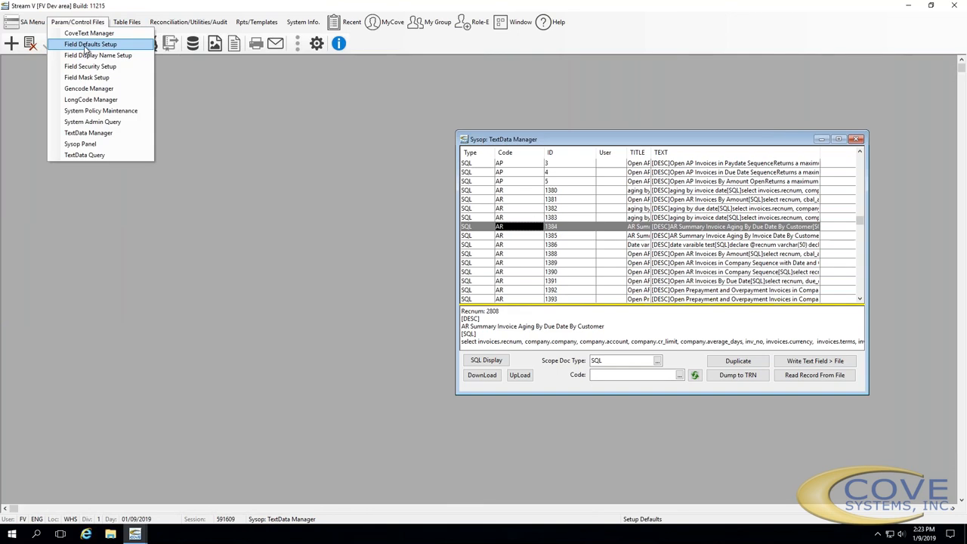
click(86, 45)
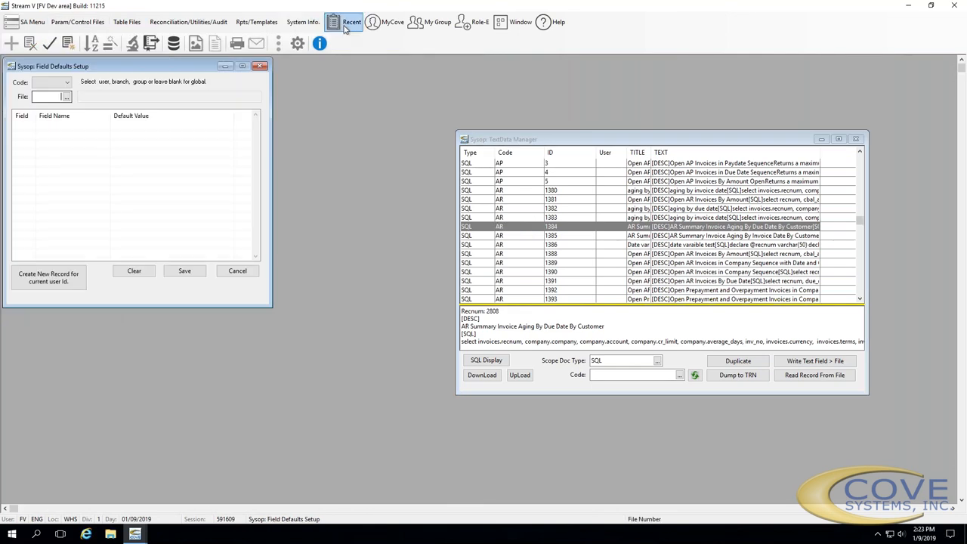
Open Customer Management beside the field defaults window, review the prefilled fields of a new customer record, and close the record
click(381, 24)
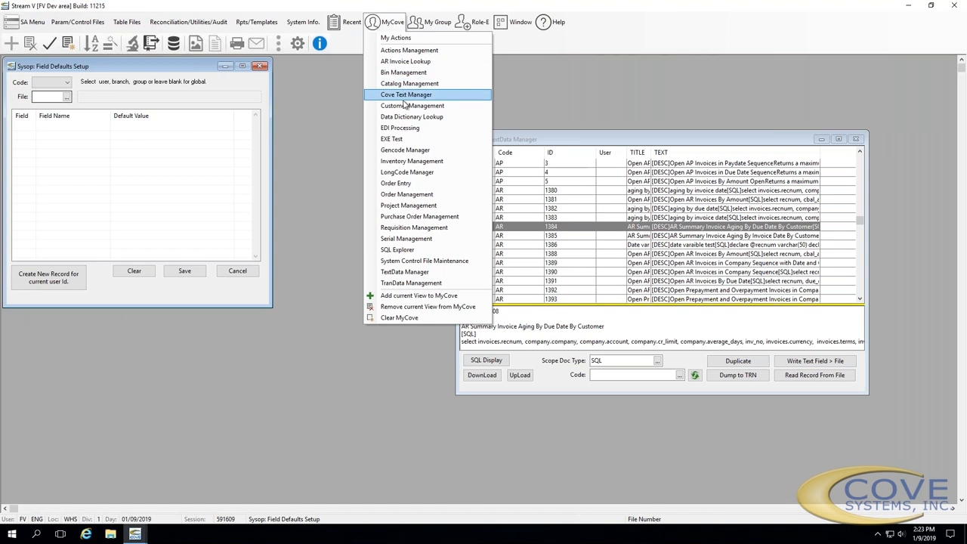
click(404, 142)
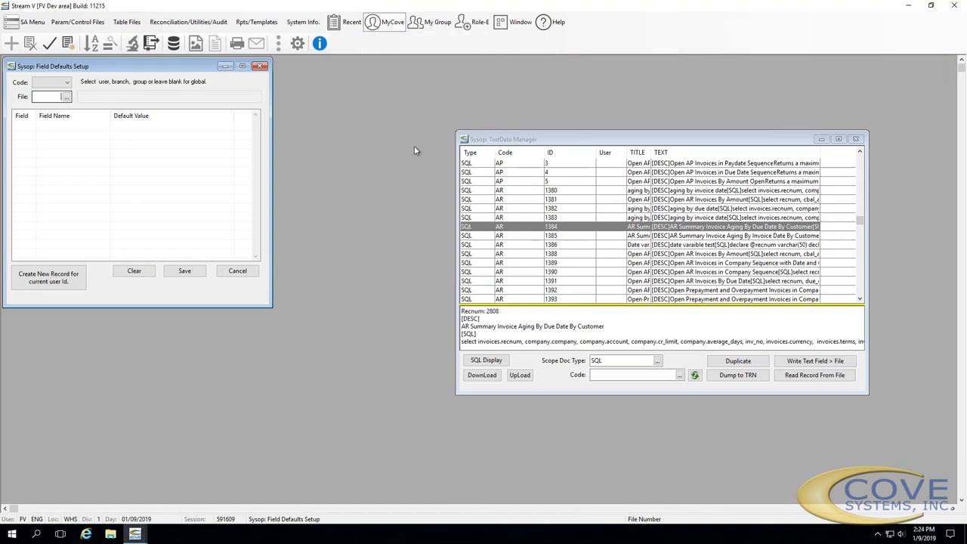
drag(359, 71, 710, 110)
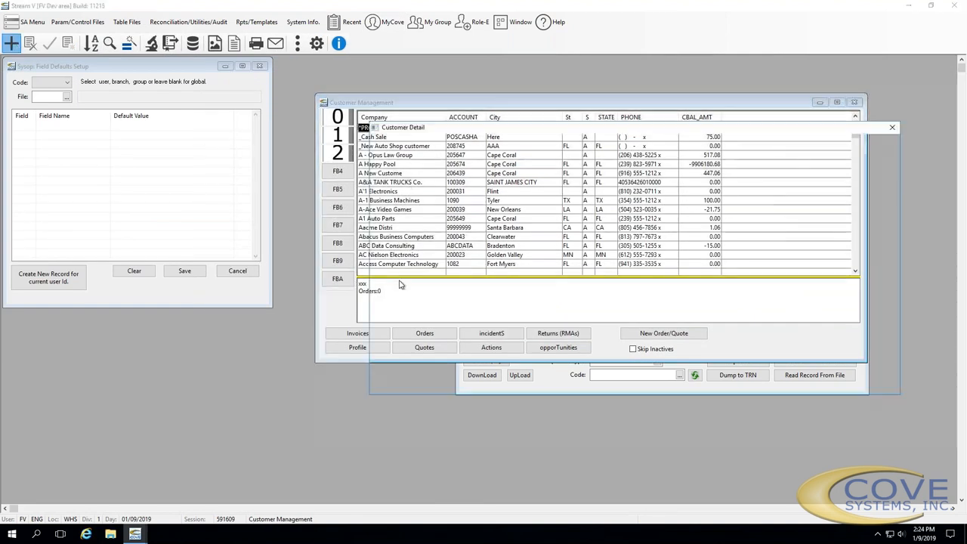
drag(528, 137, 709, 146)
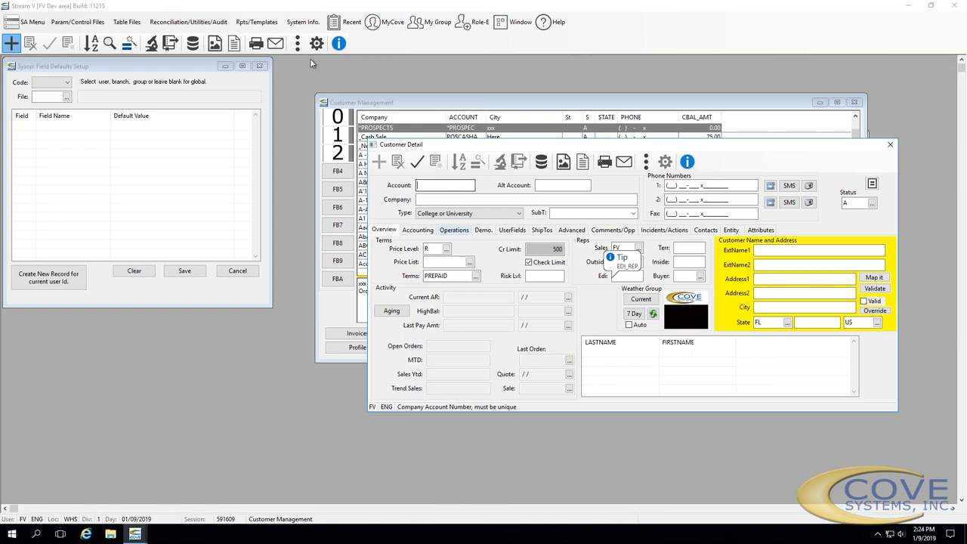
click(890, 144)
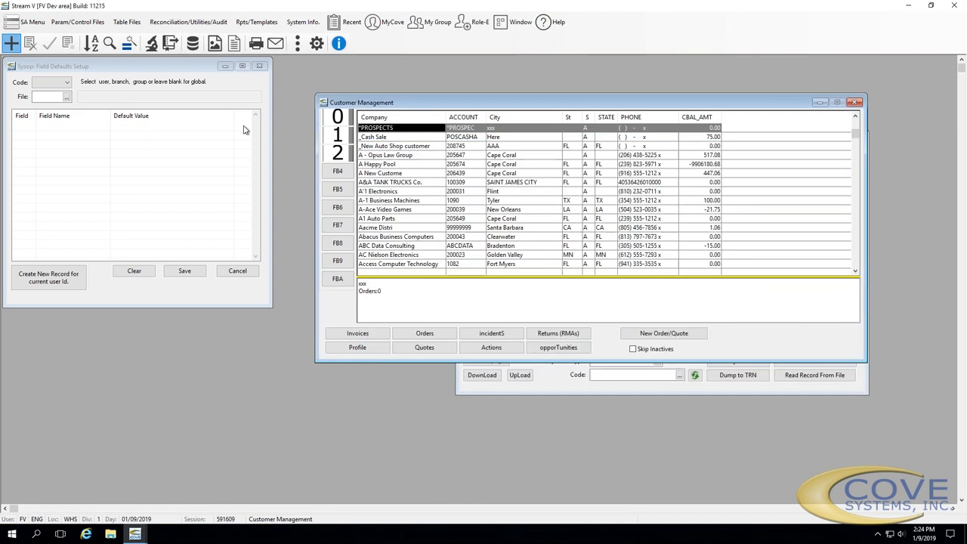
Load the Company master file (54) into Field Defaults Setup
click(67, 97)
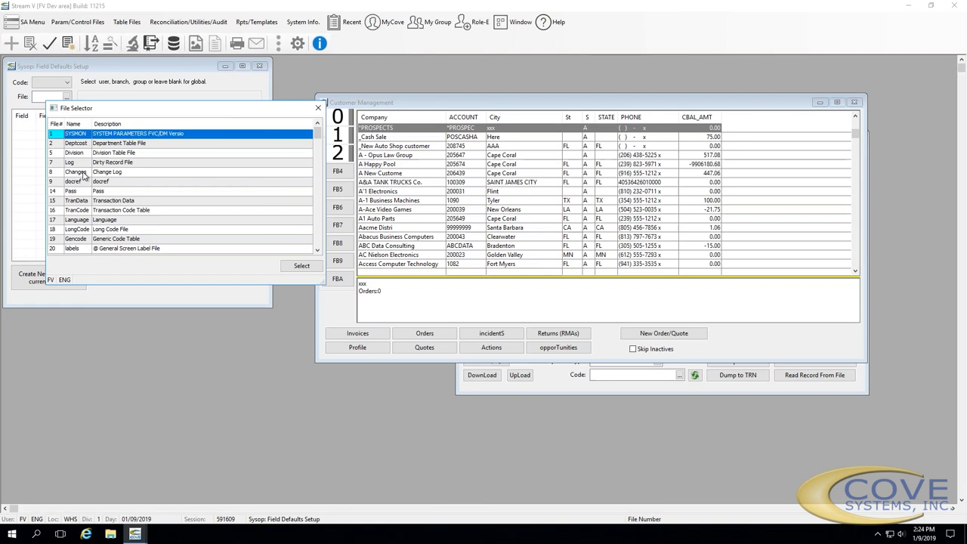
scroll(84, 176, down, 8)
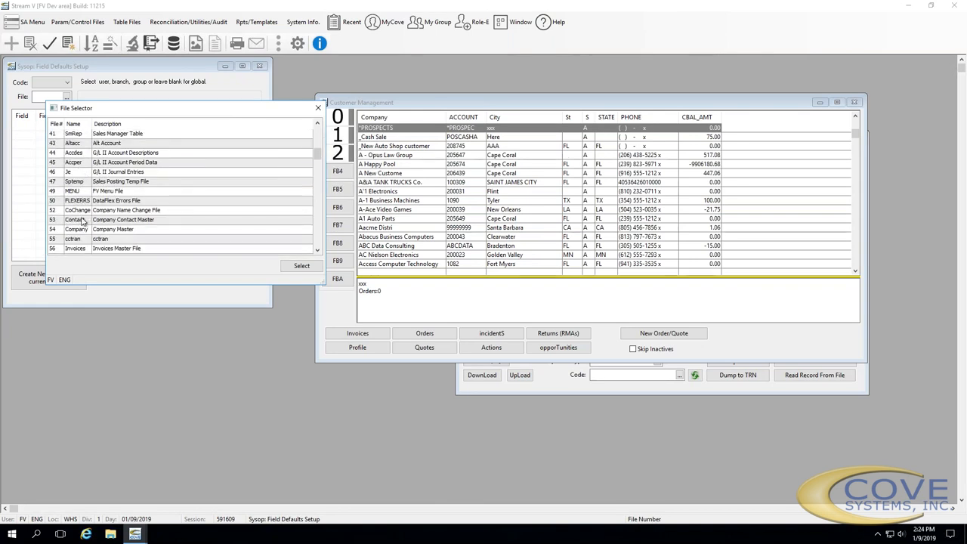
click(75, 229)
click(300, 265)
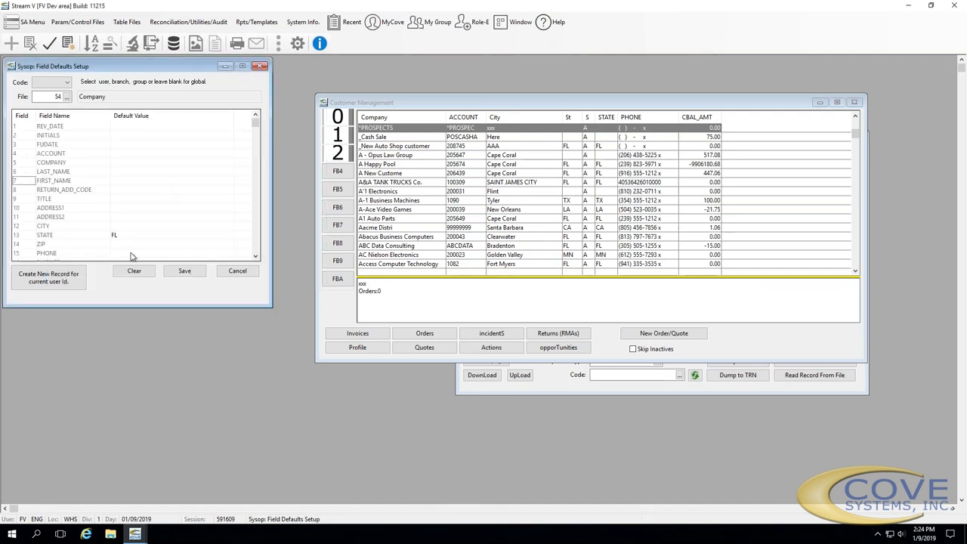
Examine the Company file's default values for state, country, customer type, status and sales rep
click(124, 235)
key(Down)
key(Down)
key(Down)
key(Down)
key(Down)
key(Down)
key(Down)
key(Down)
key(Down)
key(Down)
key(Down)
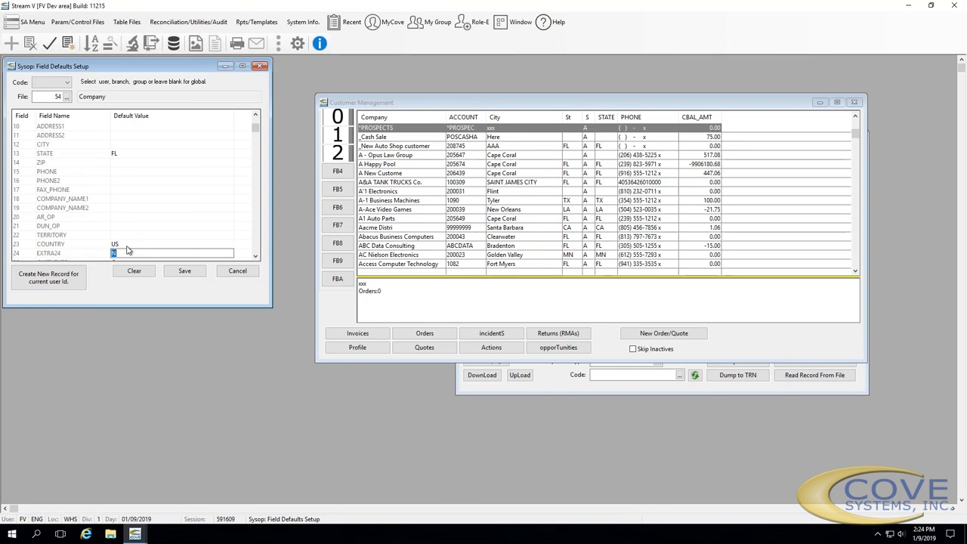
key(Down)
key(Down)
key(Down)
key(Down)
key(Down)
key(Down)
key(Down)
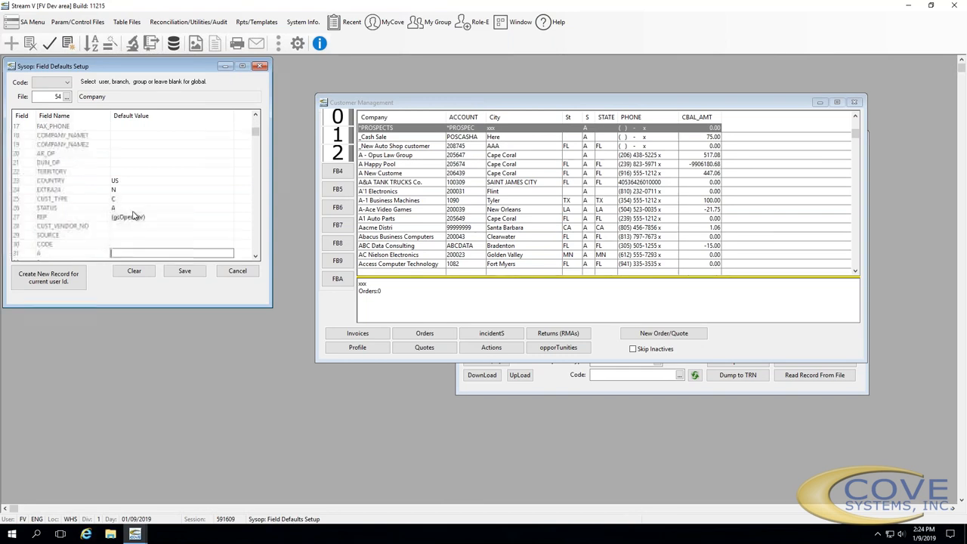
click(132, 201)
click(132, 206)
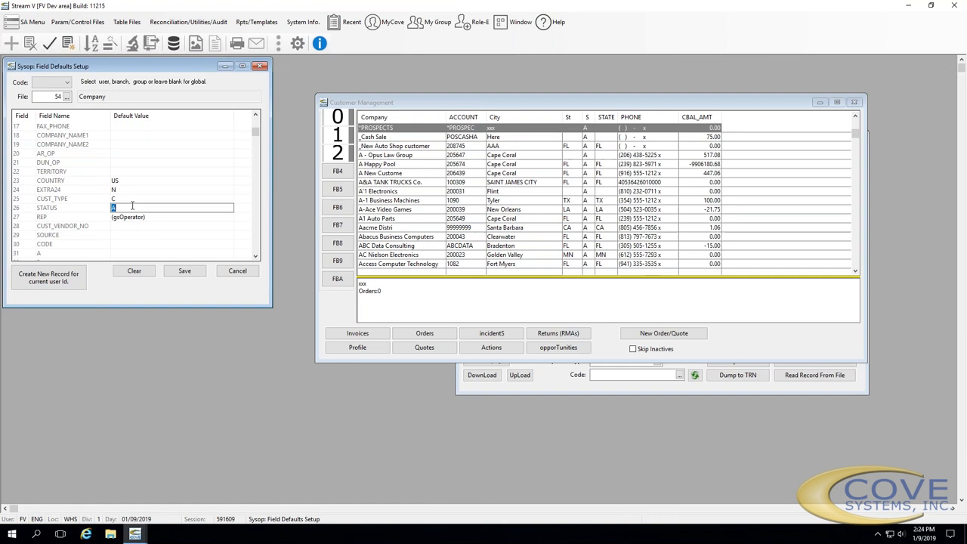
click(157, 218)
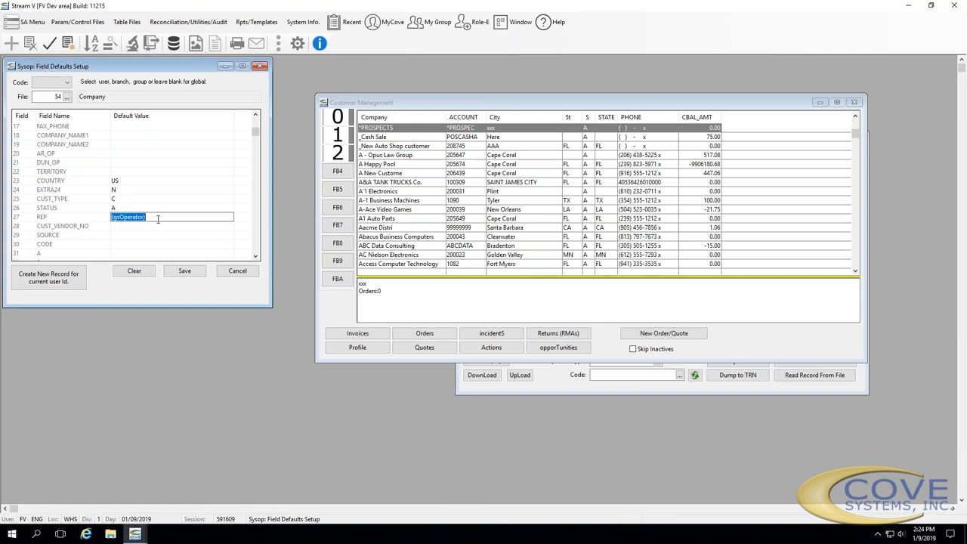
key(Down)
key(Down)
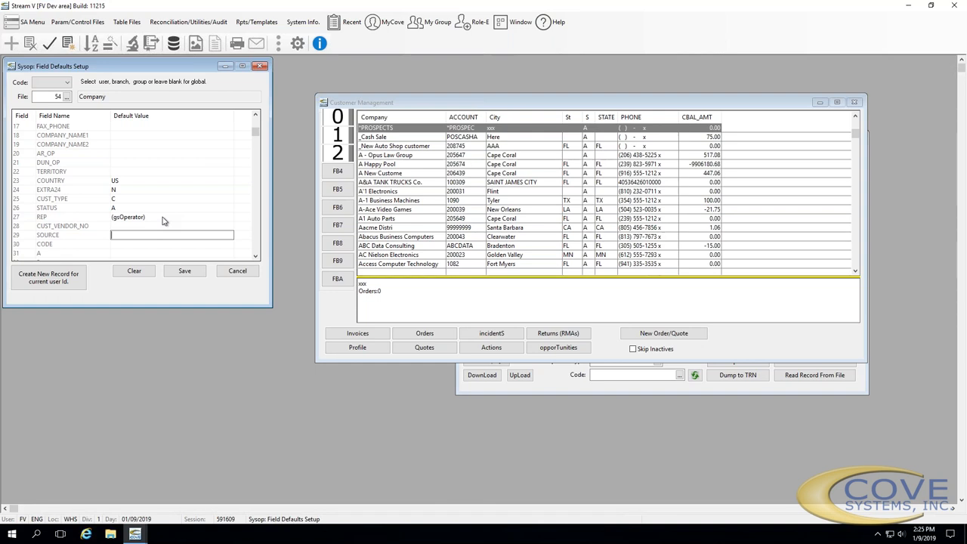
click(146, 219)
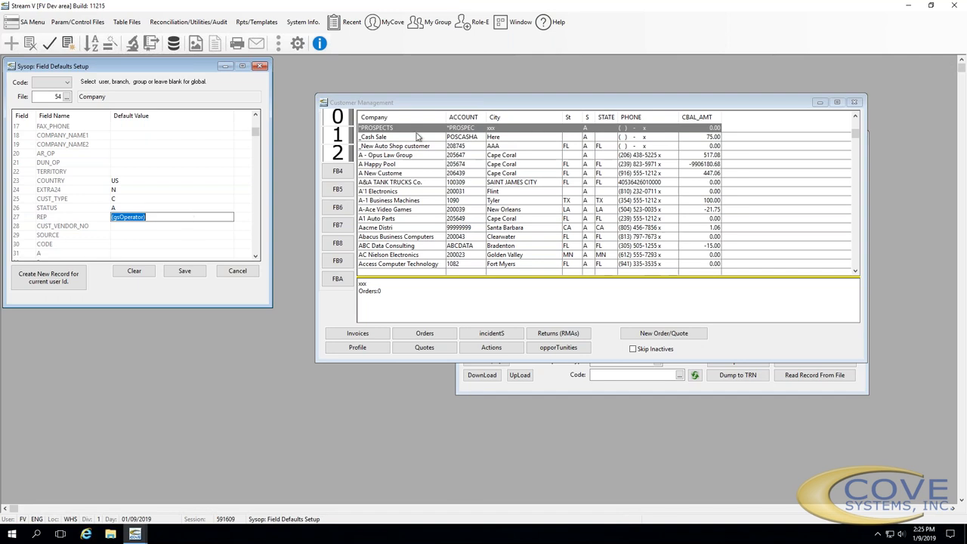
Reposition the Customer Management window to uncover TextData Manager and bring TextData Manager to the front
click(389, 103)
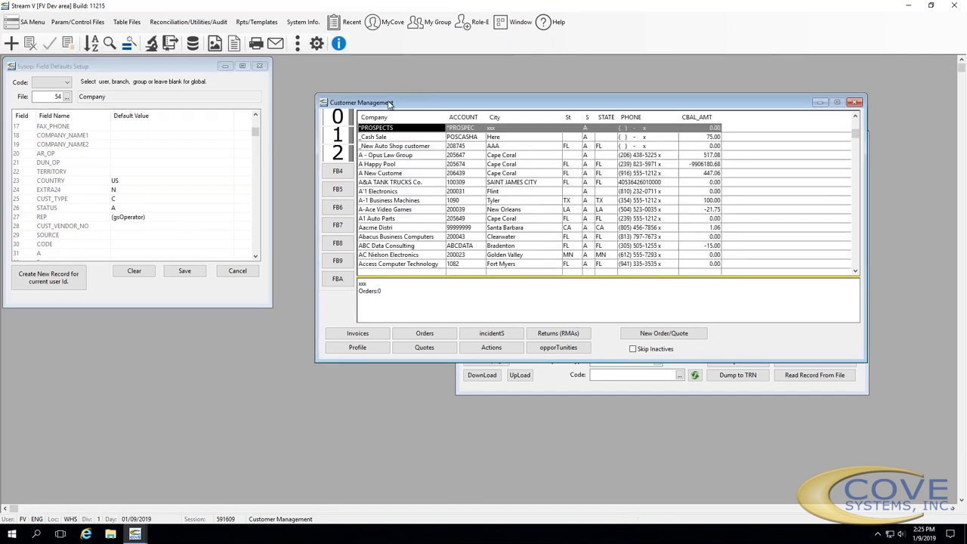
drag(389, 102, 370, 63)
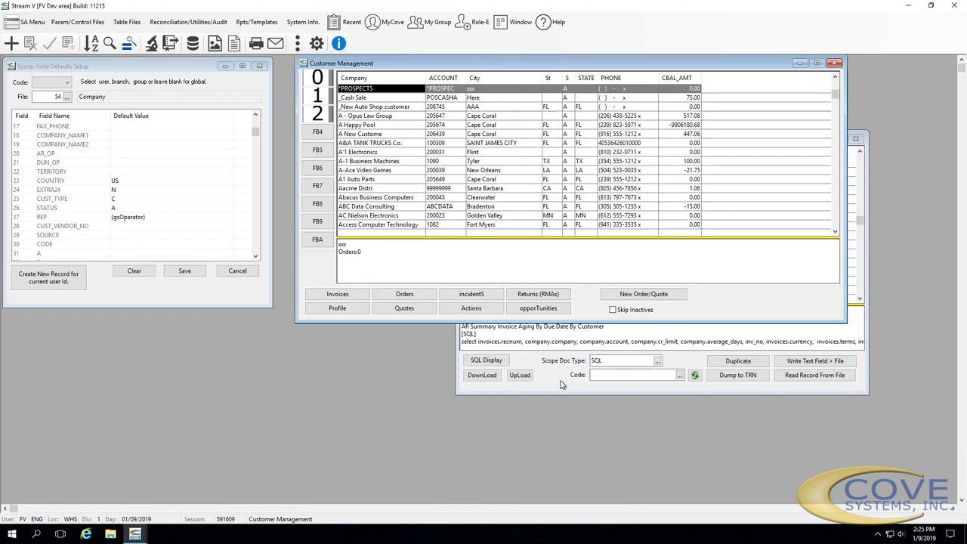
click(561, 384)
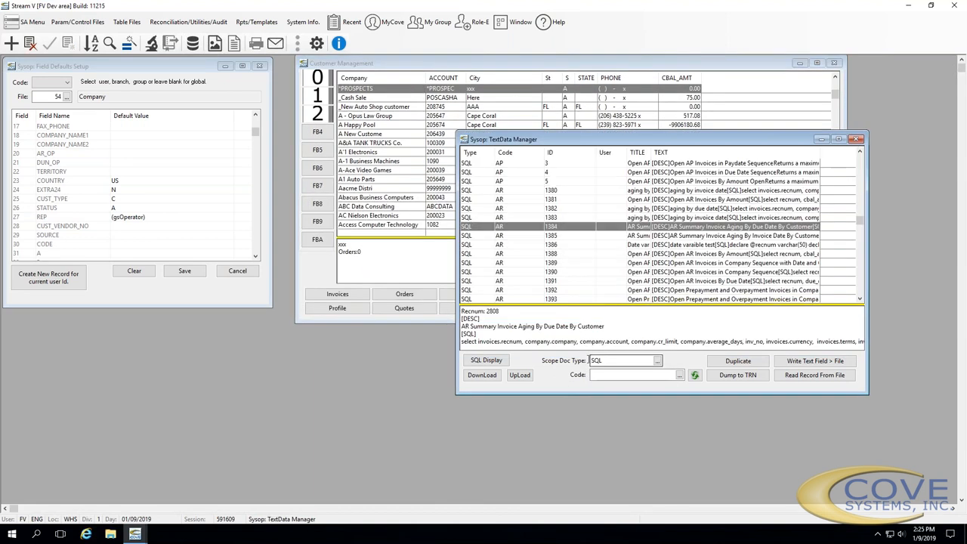
Try to scope the text data records to document type NDR
click(589, 360)
key(BackSpace)
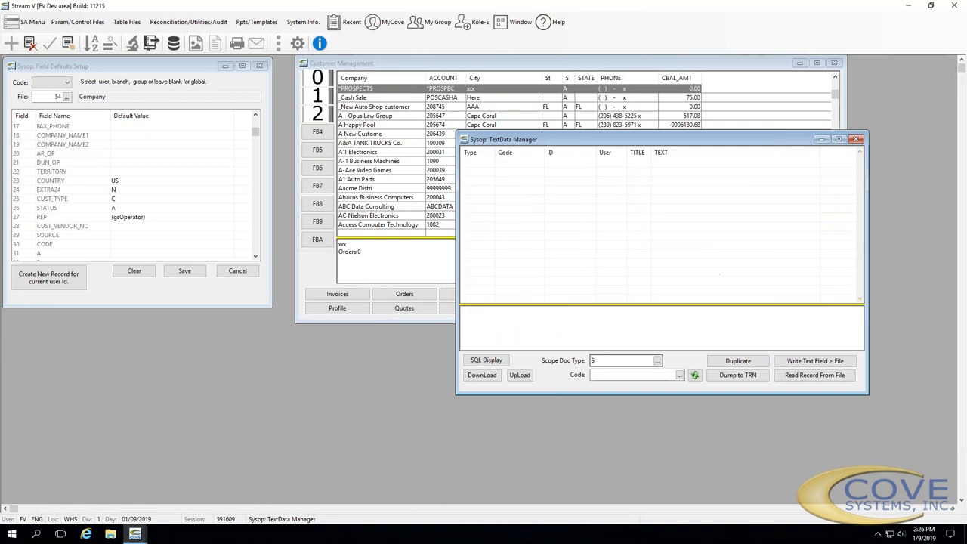
text(NDR)
key(Tab)
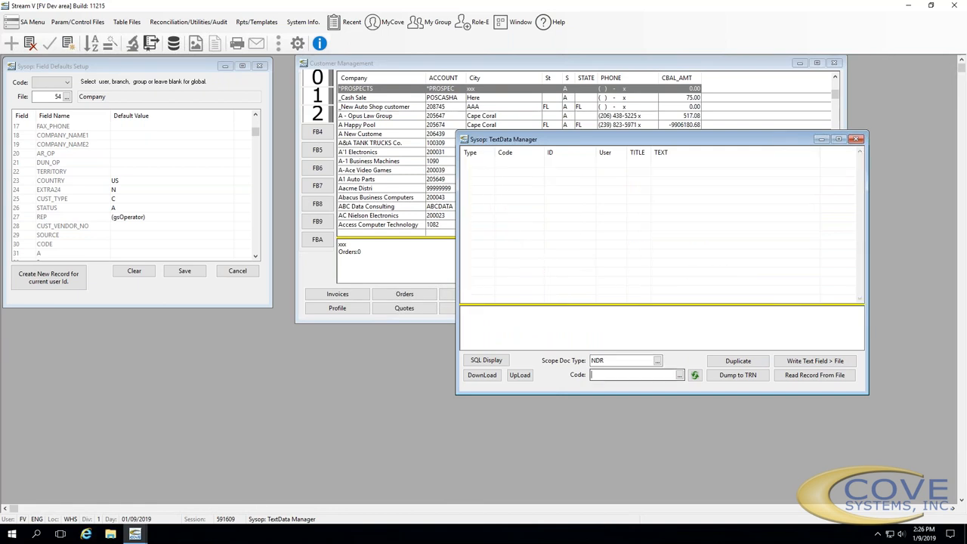
Choose NRD from the available document types as the TextData Manager scope
click(657, 360)
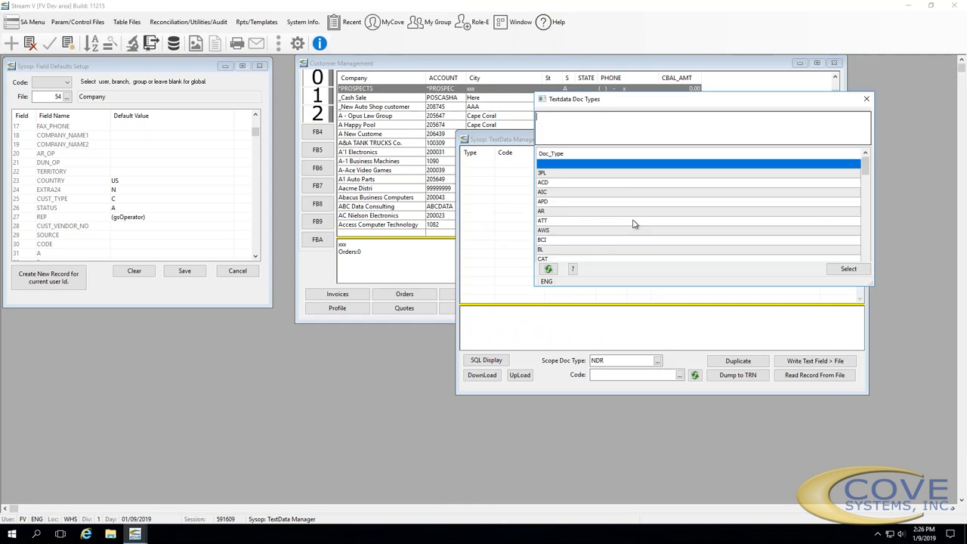
scroll(623, 189, down, 10)
scroll(616, 194, up, 5)
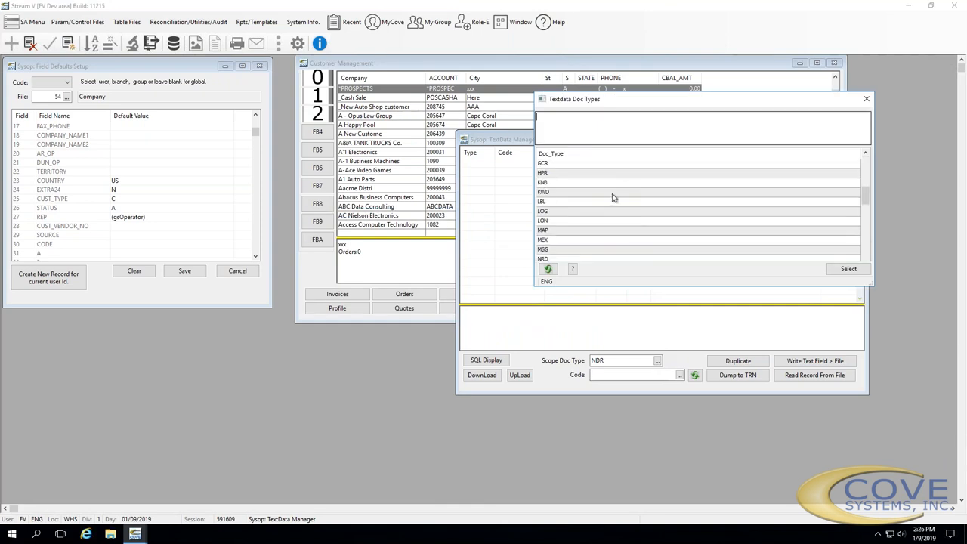
click(559, 259)
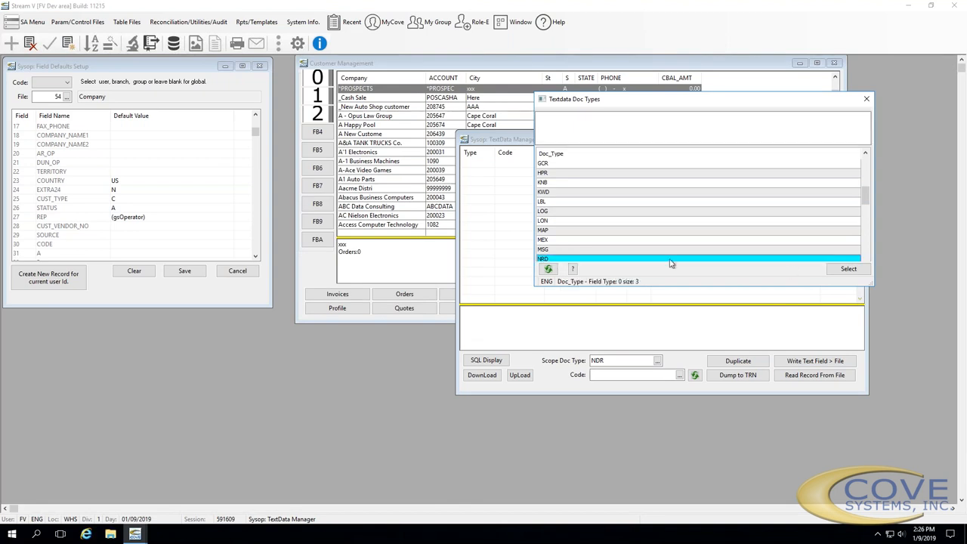
click(848, 269)
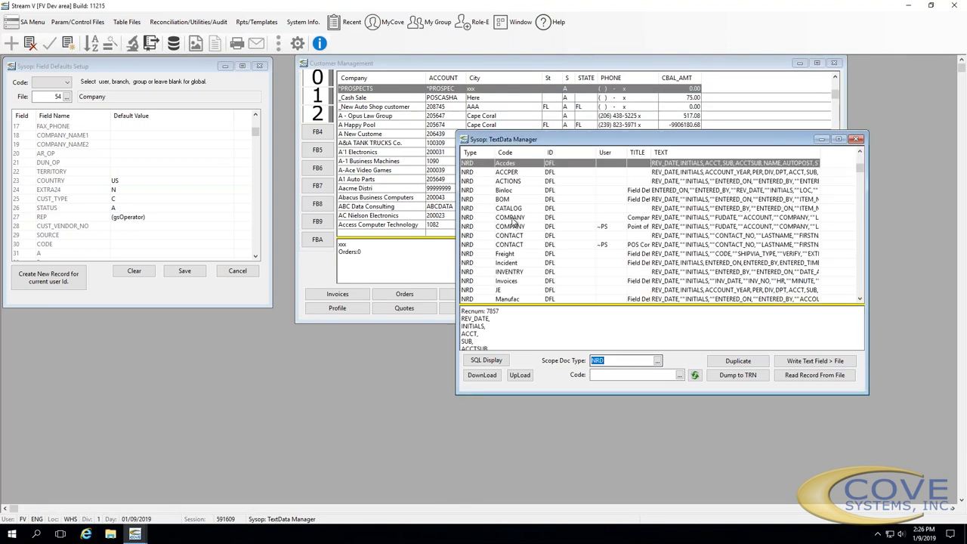
Examine the stored default entries in the COMPANY record without a user ID, and close it abandoning any changes
click(512, 218)
double_click(615, 218)
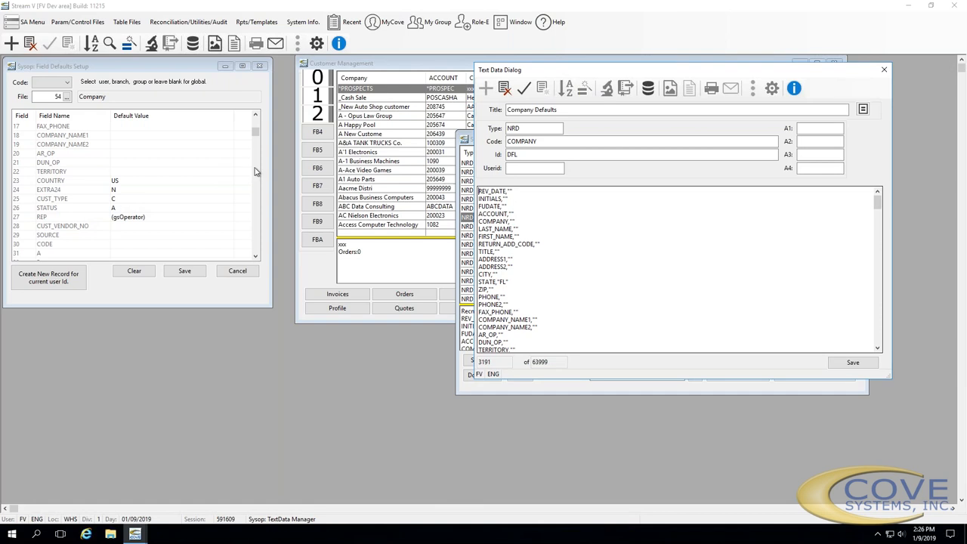
scroll(549, 254, down, 3)
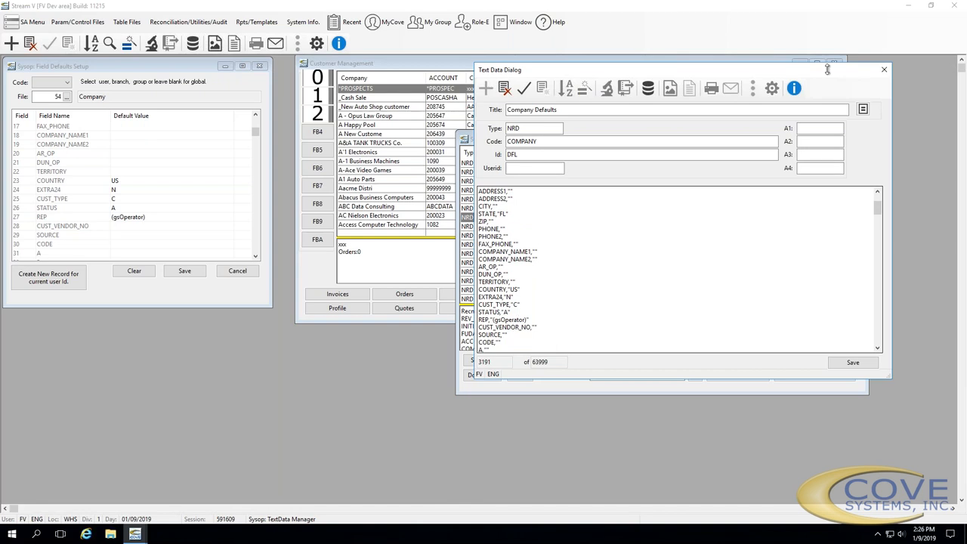
click(884, 70)
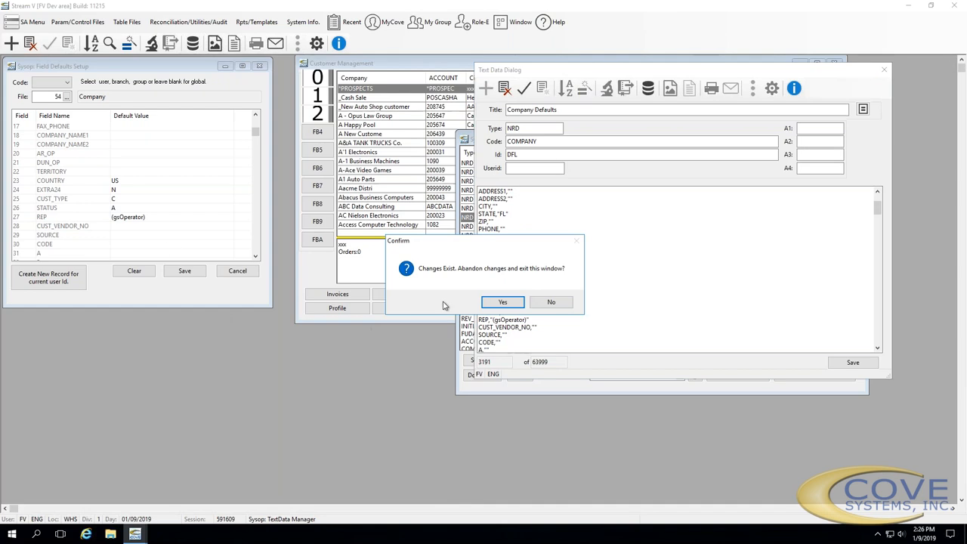
click(503, 301)
Examine the Company file's default values for terms, credit limit, finance charge, statements and price level in Field Defaults Setup
click(110, 182)
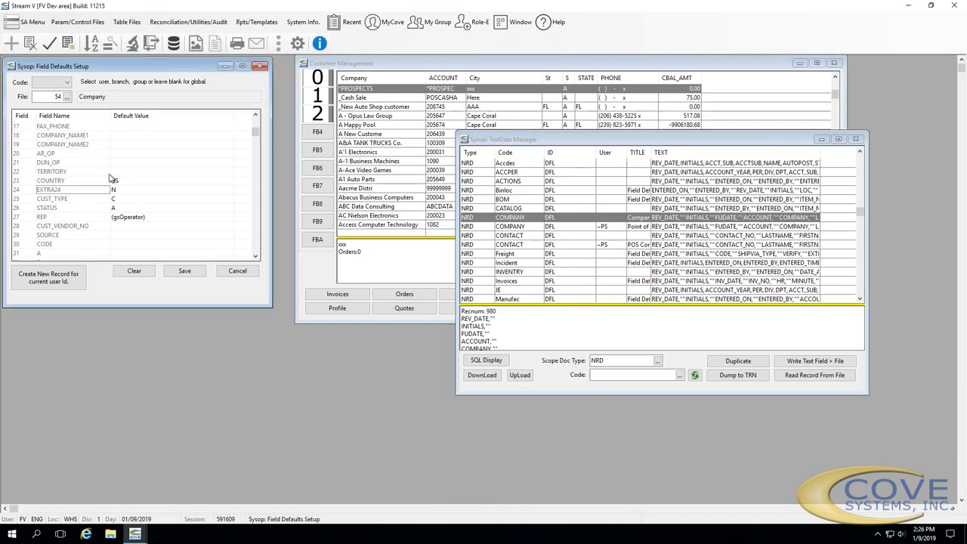
key(Down)
key(Down)
key(Down)
key(Down)
key(Down)
key(Down)
key(Down)
key(Down)
key(Down)
key(Down)
key(Down)
key(Down)
key(Down)
key(Down)
key(Down)
key(Down)
key(Down)
key(Down)
key(Down)
key(Down)
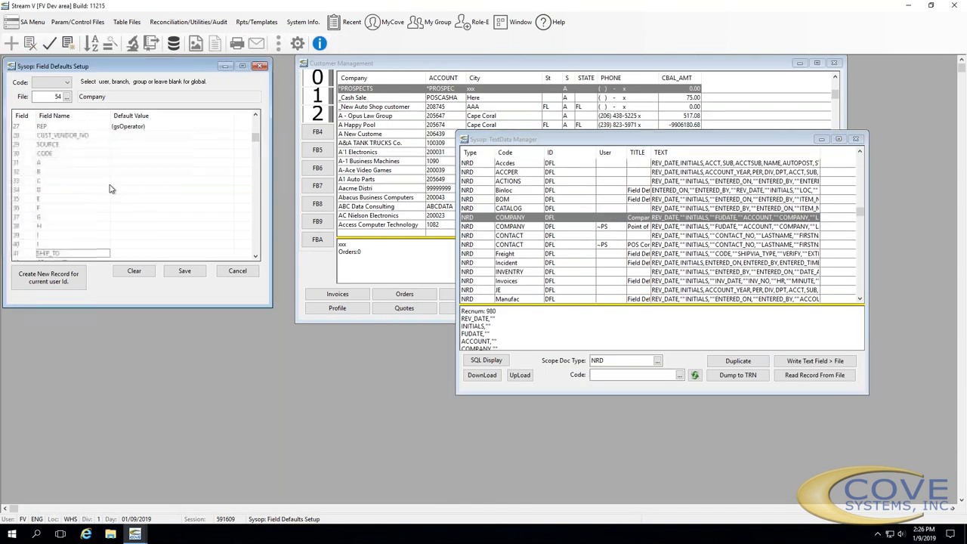
key(Up)
key(Up)
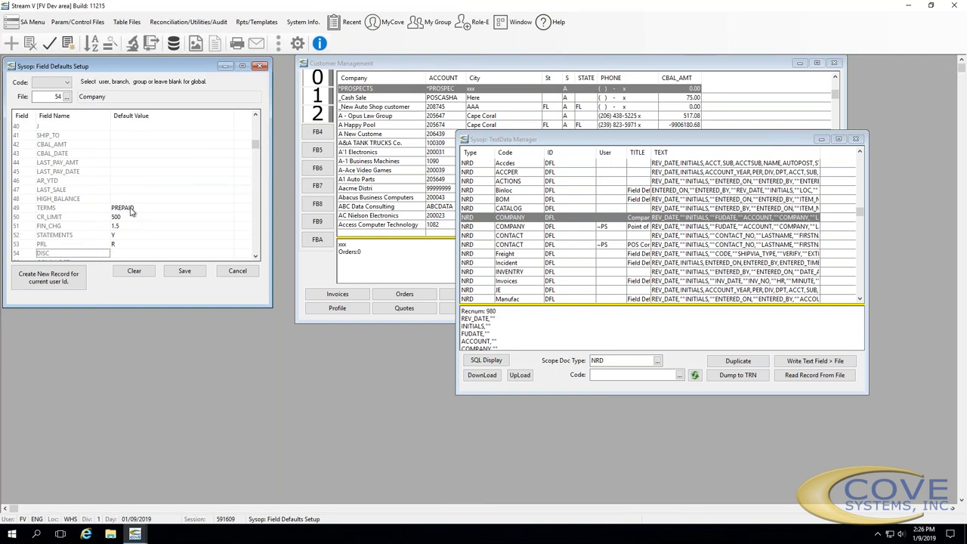
key(Return)
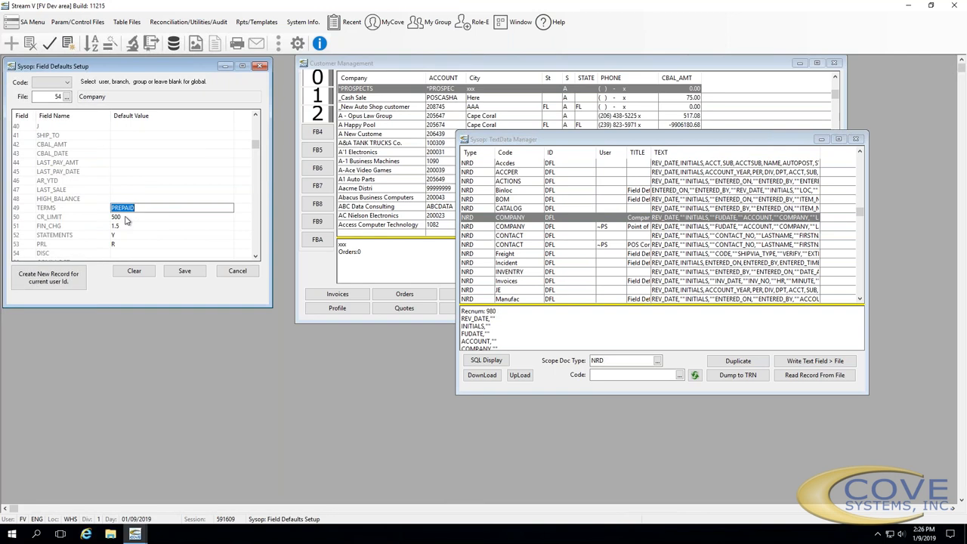
Examine the remaining Company default values in Field Defaults Setup, from TERMS down through SHIPVIA, VIATERMS, BO, DEF_DIV and DEF_DPT to CUR_SUR_UP
key(Down)
key(Down)
key(Down)
key(Down)
key(Down)
key(Down)
key(Down)
key(Down)
key(Down)
key(Down)
key(Down)
key(Down)
key(Down)
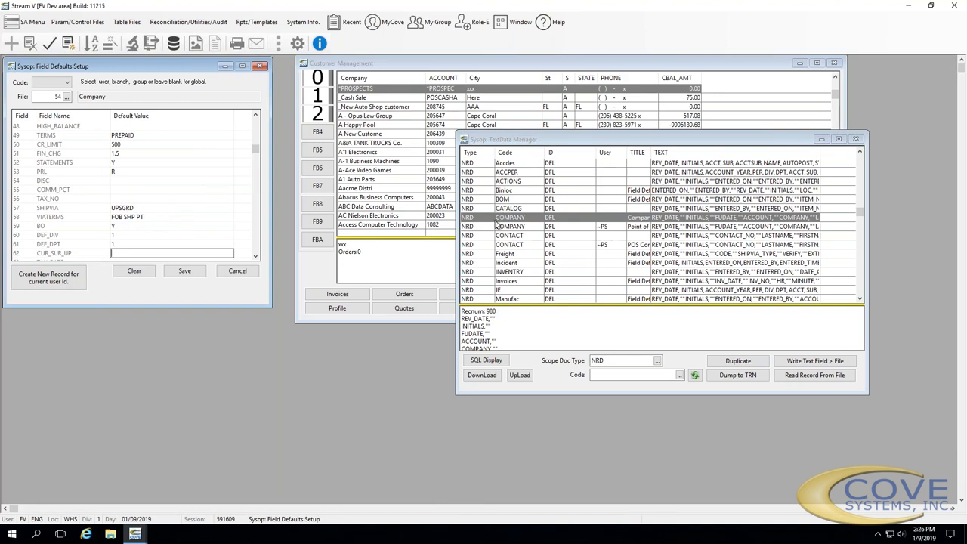
Widen the TITLE column in TextData Manager and compare the User and TITLE entries of the global and ~PS COMPANY records
click(638, 153)
drag(696, 152, 699, 153)
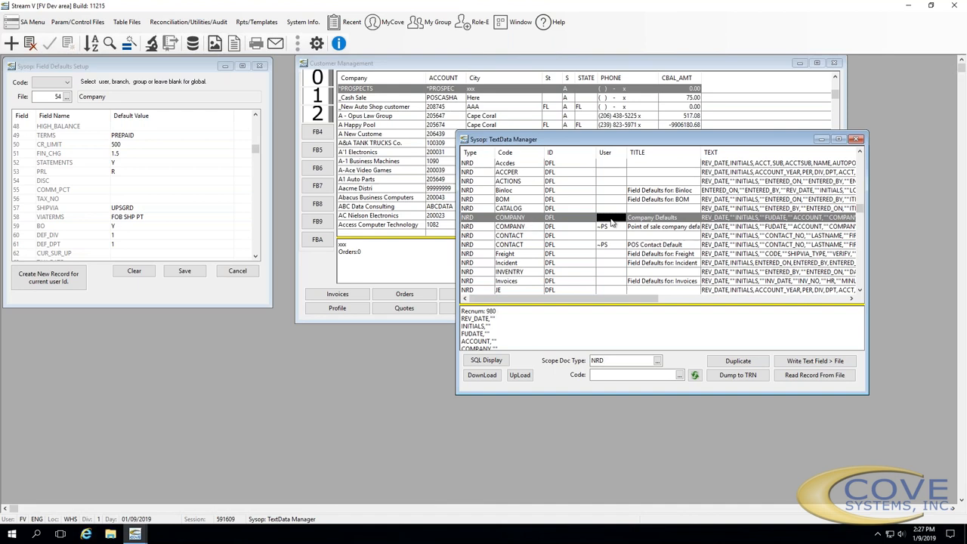
click(646, 219)
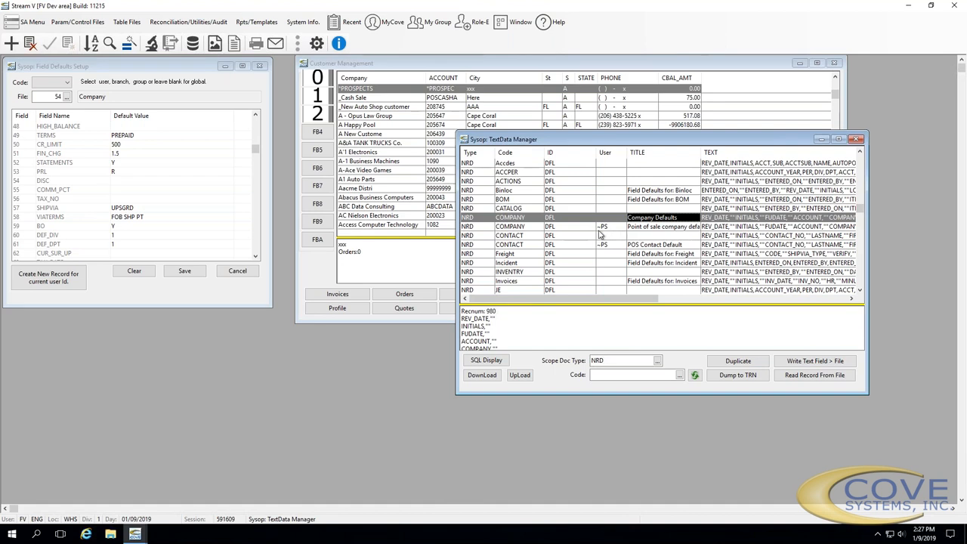
click(613, 226)
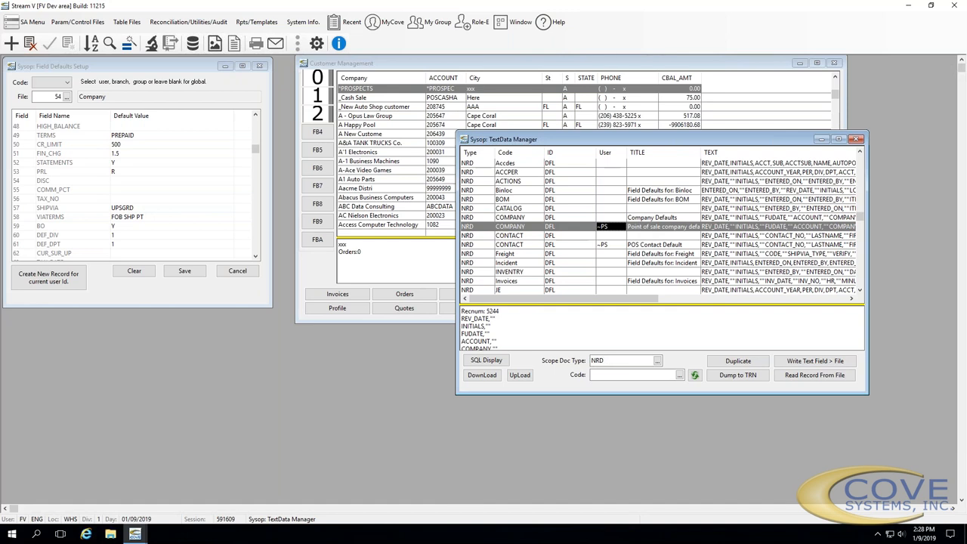
Close TextData Manager and review the user, branch and group codes available for scoping in Field Defaults Setup, leaving the code blank
click(62, 69)
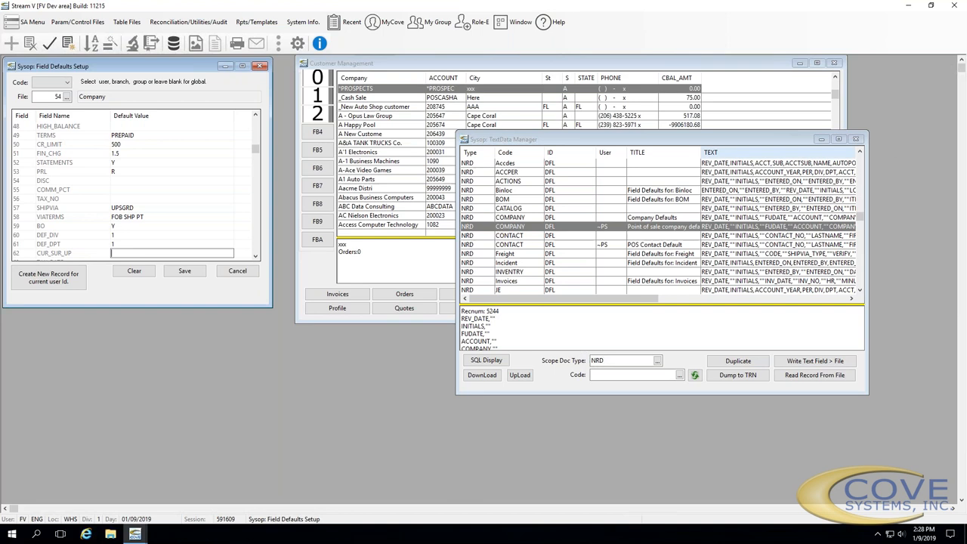
click(856, 139)
click(67, 83)
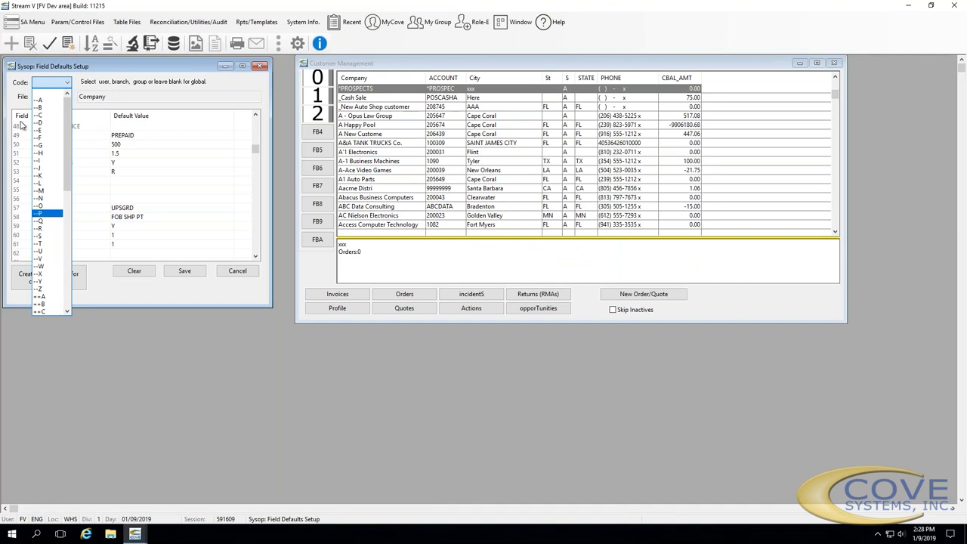
scroll(37, 222, down, 1)
scroll(37, 221, down, 11)
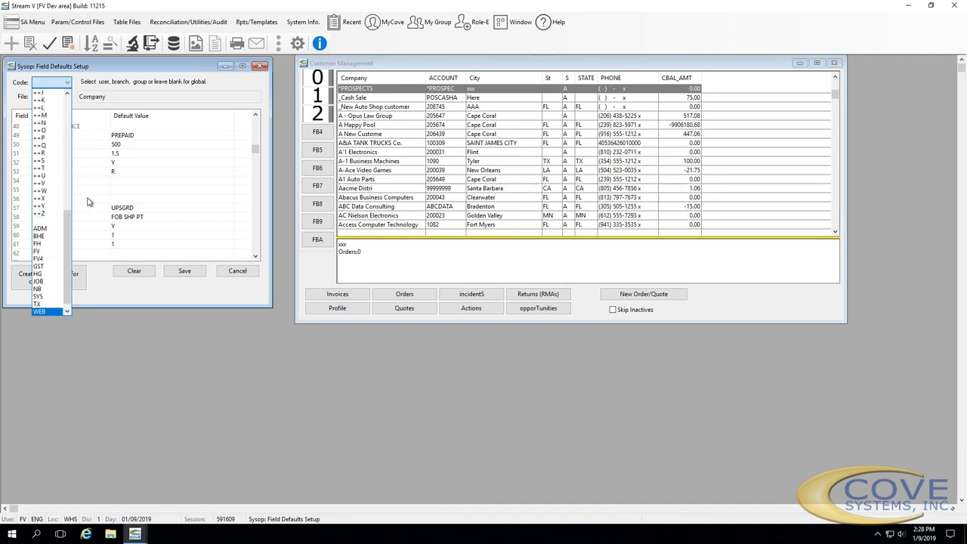
click(187, 74)
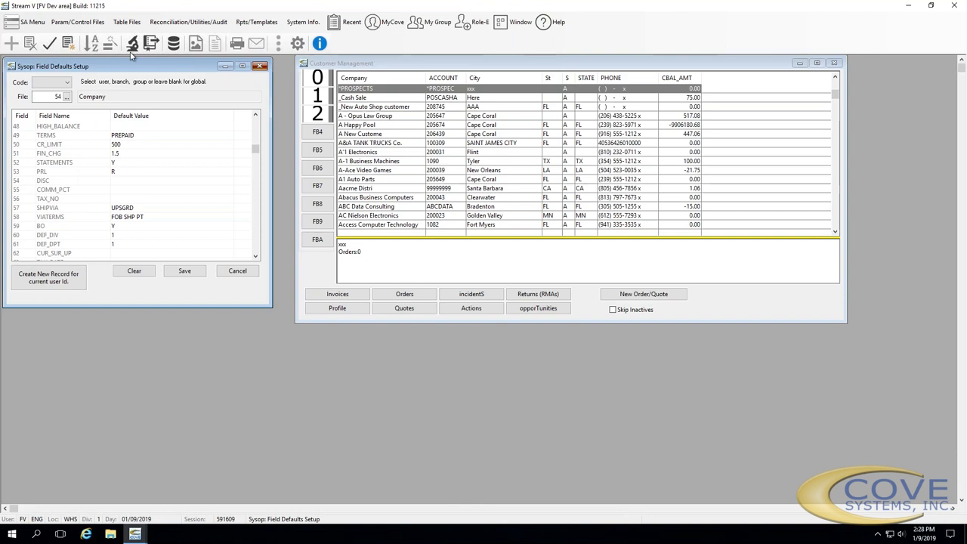
Close Field Defaults Setup and open Field Display Name Setup
click(258, 66)
click(75, 22)
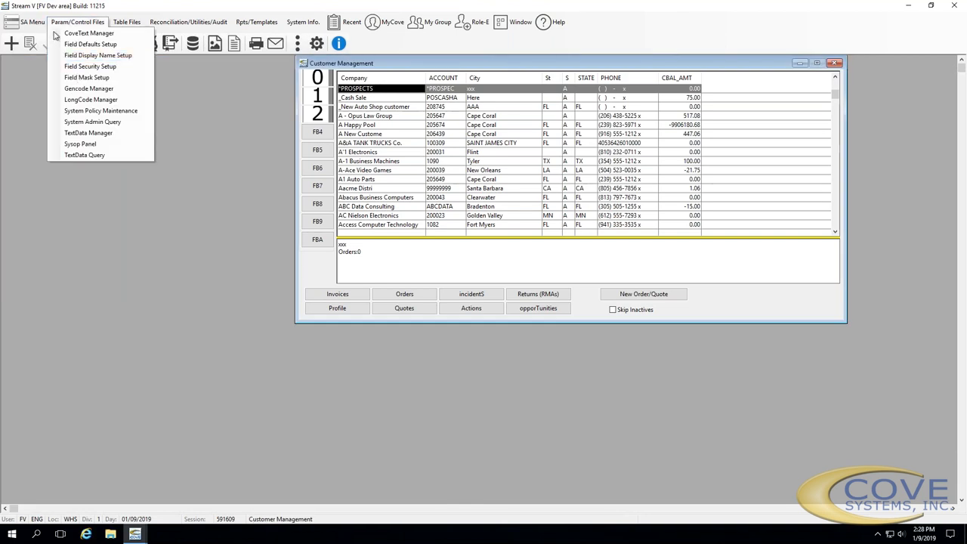
click(84, 61)
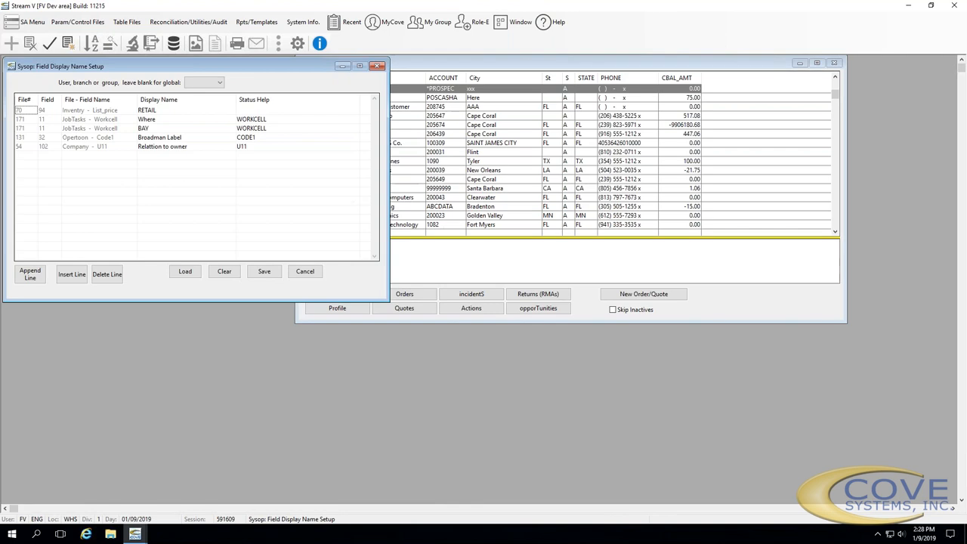
Close and reopen Customer Management, move it clear of the setup window, and open the customer detail of A-1 Business Machines
click(506, 253)
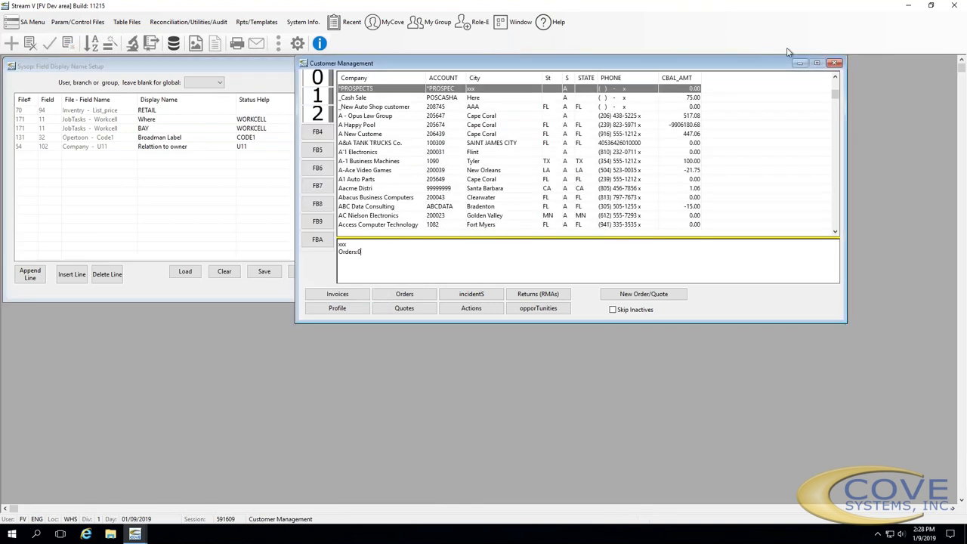
click(834, 63)
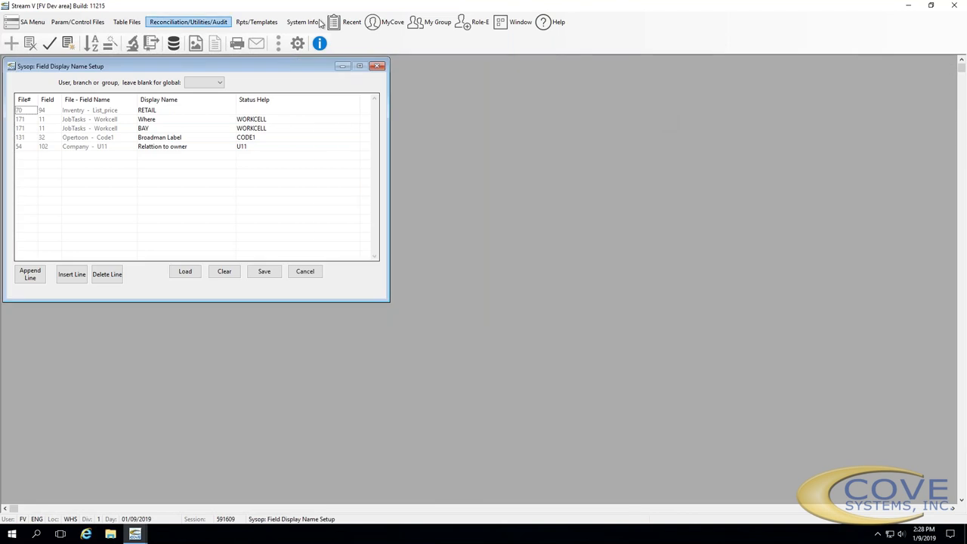
click(385, 22)
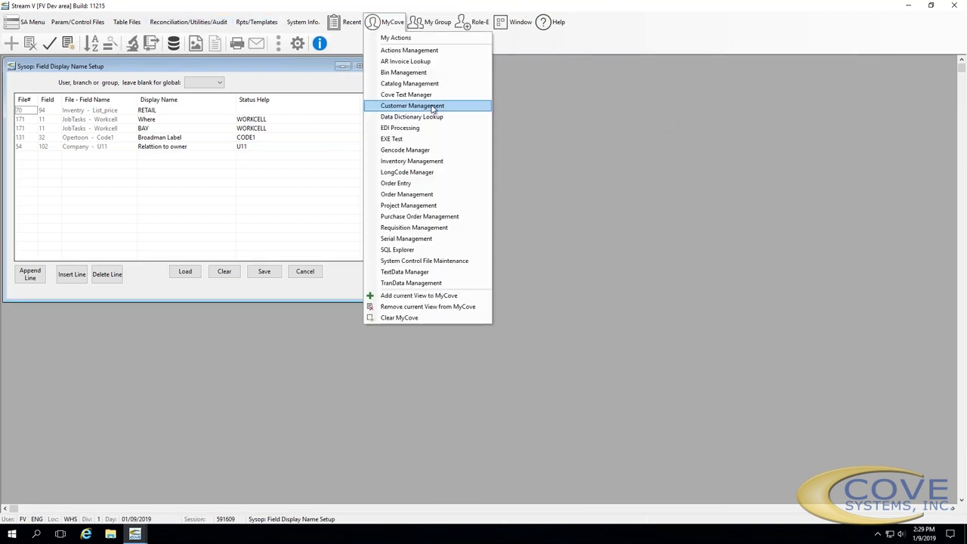
click(431, 107)
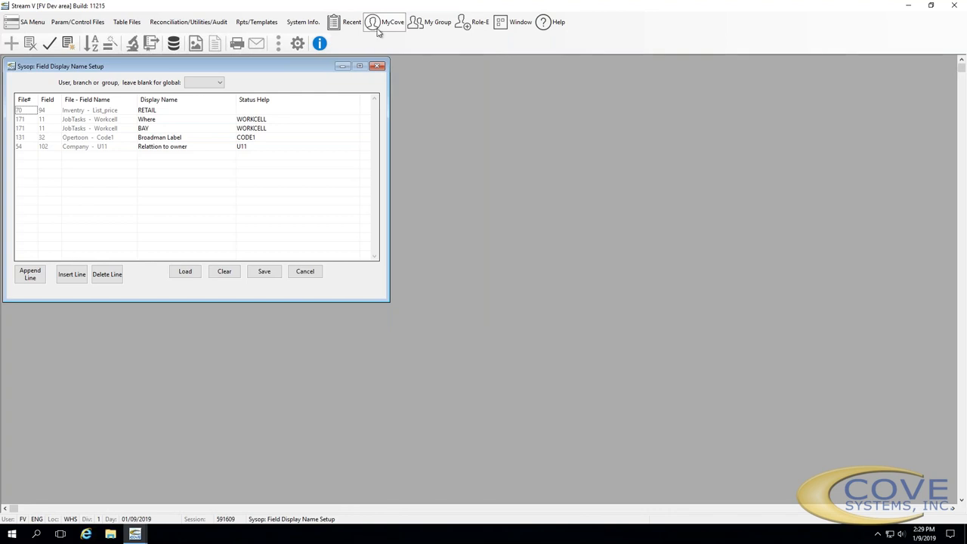
drag(451, 67, 522, 83)
right_click(453, 179)
click(476, 184)
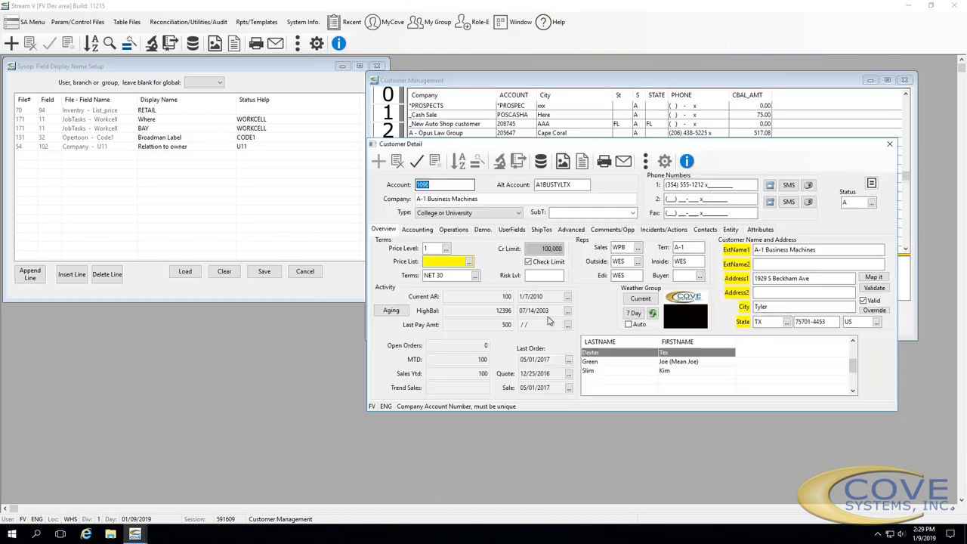
Rename the label of the Risk Lvl field in the customer detail to How Risky
click(542, 275)
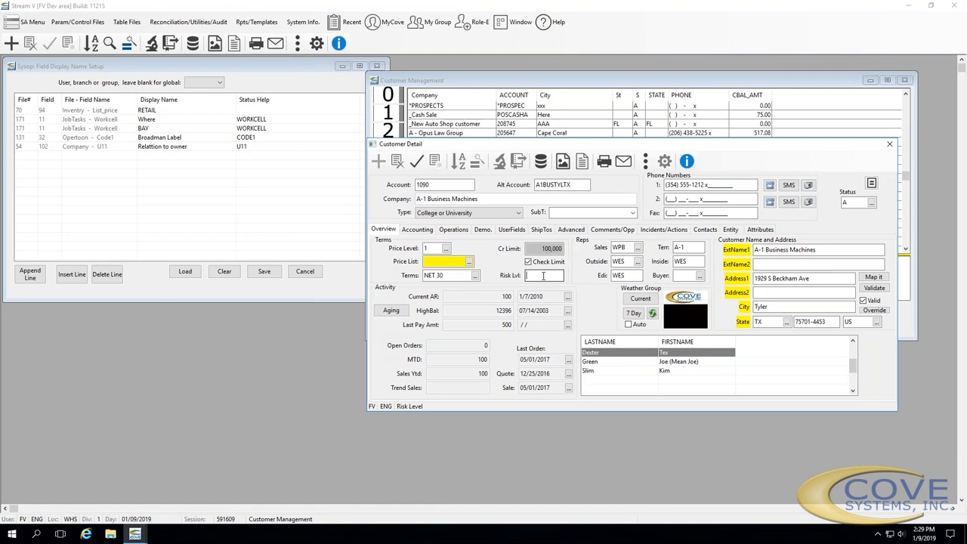
right_click(542, 275)
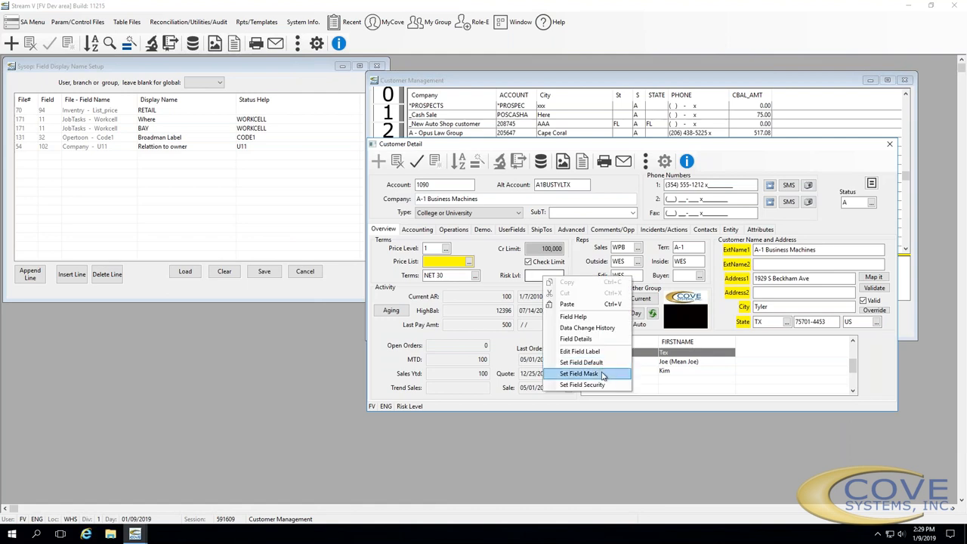
click(580, 351)
text(Ho)
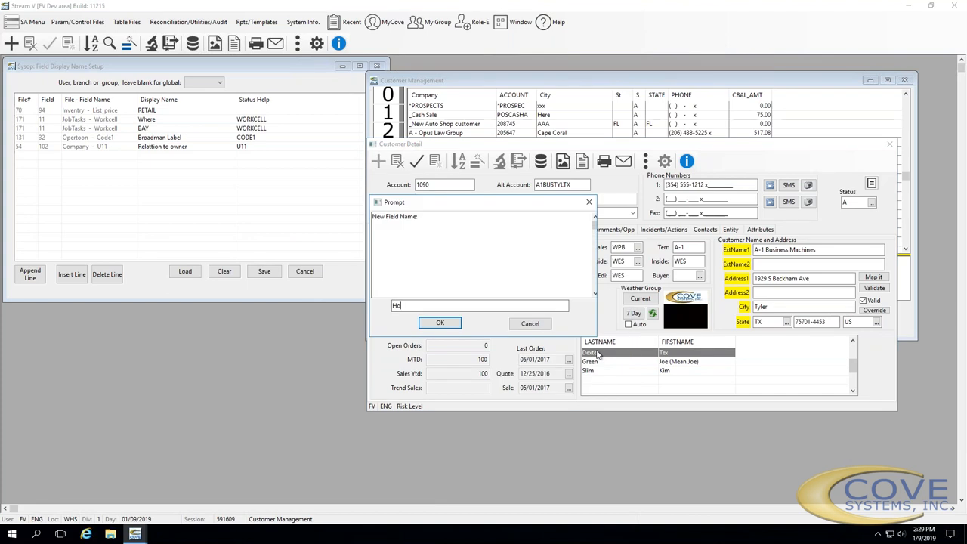
text(w Risky)
key(Return)
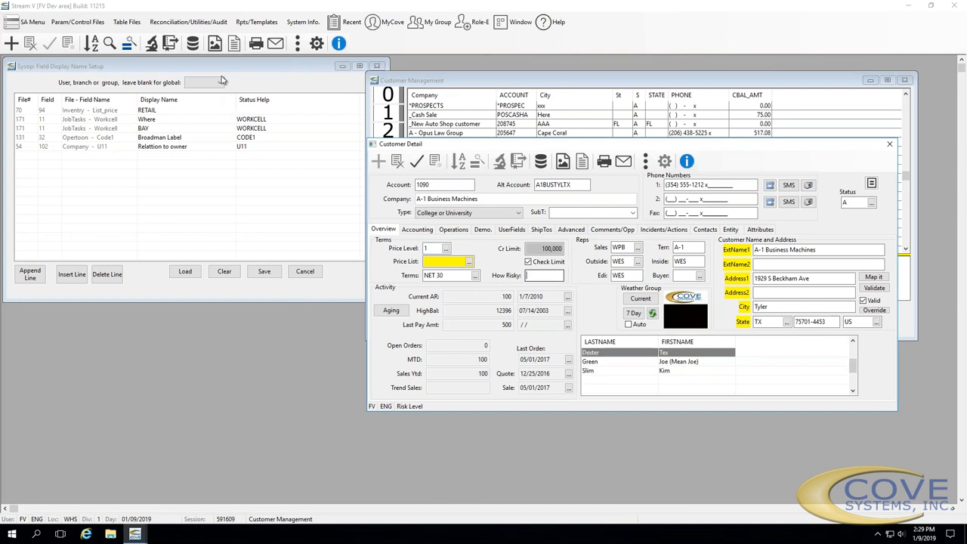
Close the customer windows, and close and reopen Field Display Name Setup to reload its list of renamed fields
click(240, 148)
click(212, 67)
key(Escape)
key(Escape)
drag(212, 65, 239, 115)
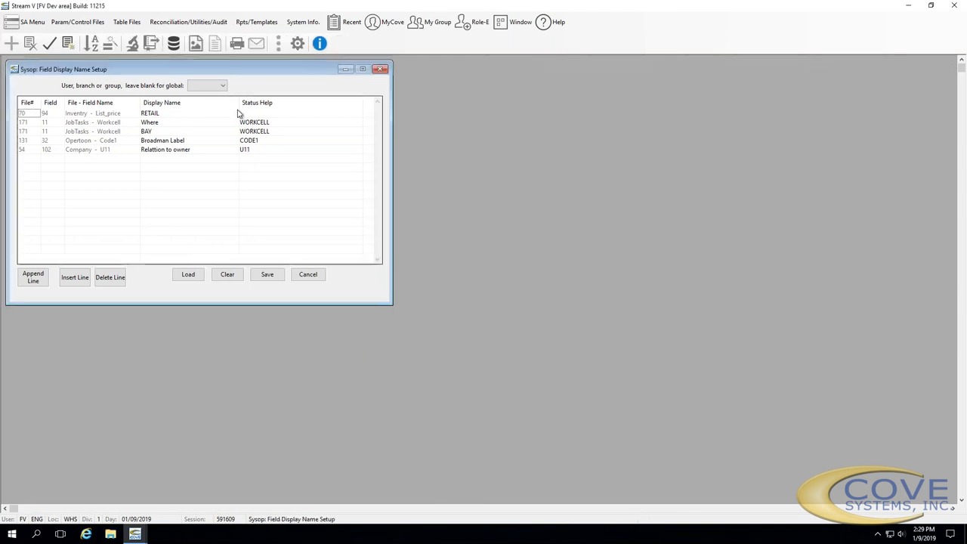
key(Escape)
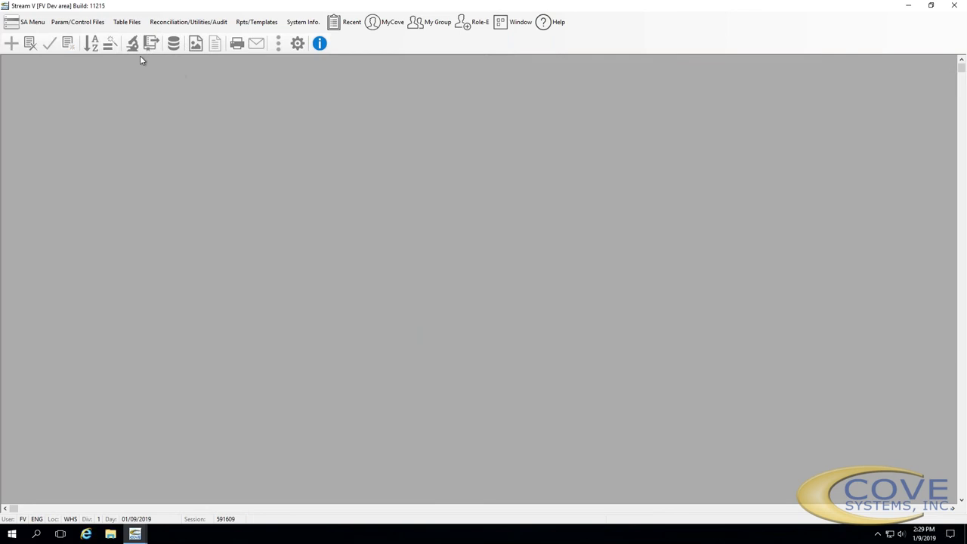
click(77, 21)
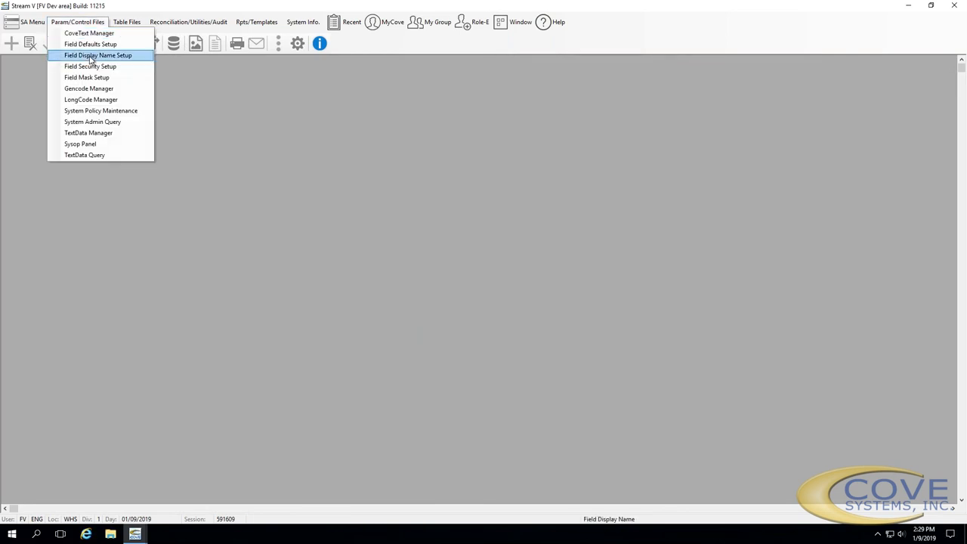
click(92, 59)
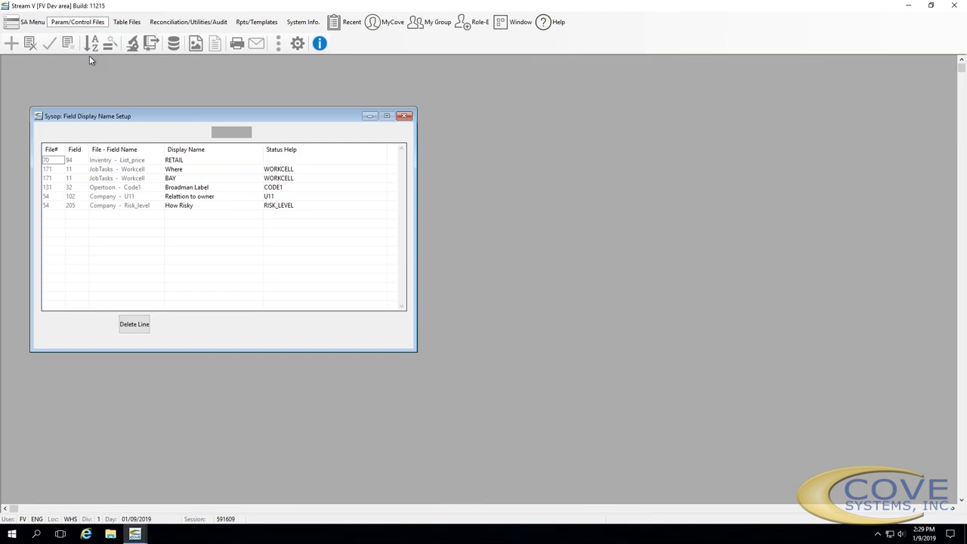
Examine the file number, field number, field name and display name of the Company Risk_level line in Field Display Name Setup
click(47, 196)
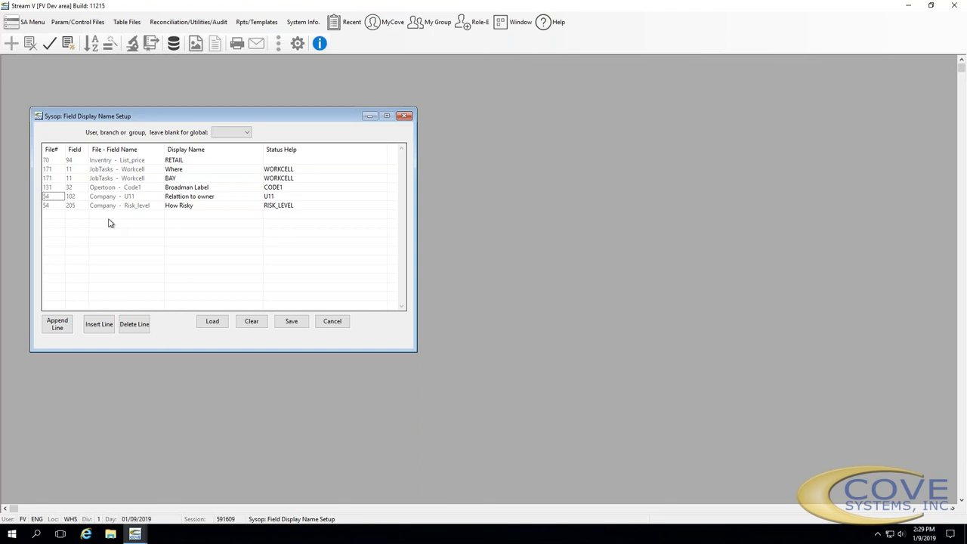
click(50, 207)
click(70, 210)
click(110, 211)
click(194, 210)
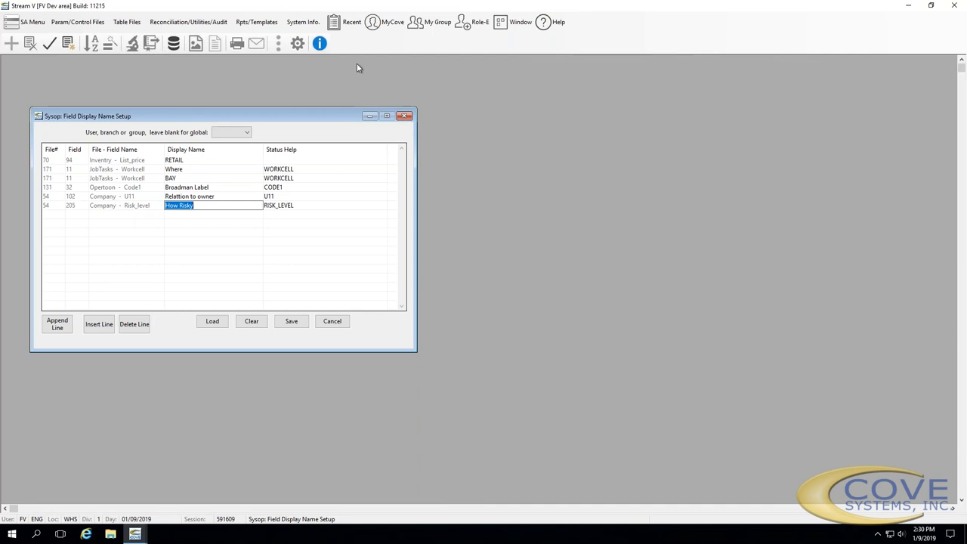
Set the status help of the Company Risk_level line to "How much risk are we taking on this customer." and save the setup
click(318, 200)
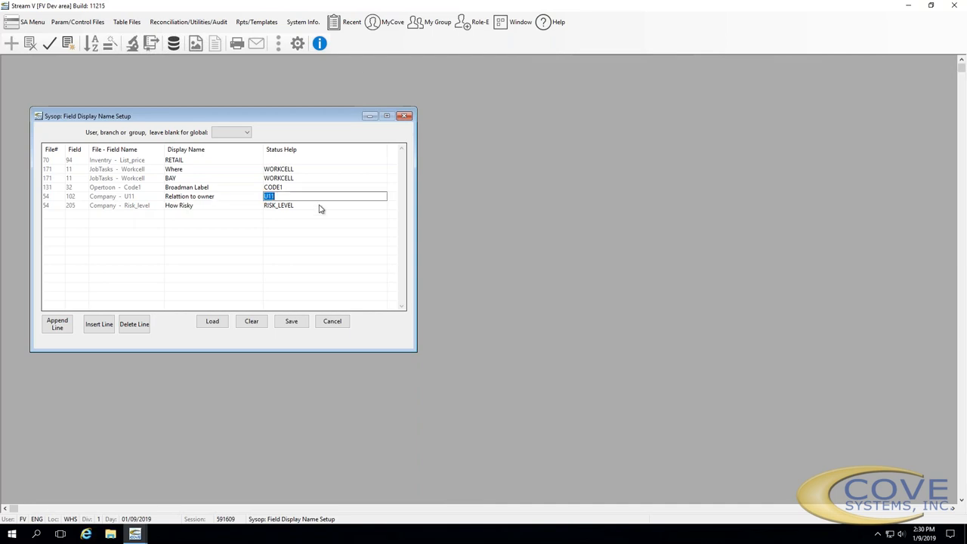
click(318, 205)
text(How much )
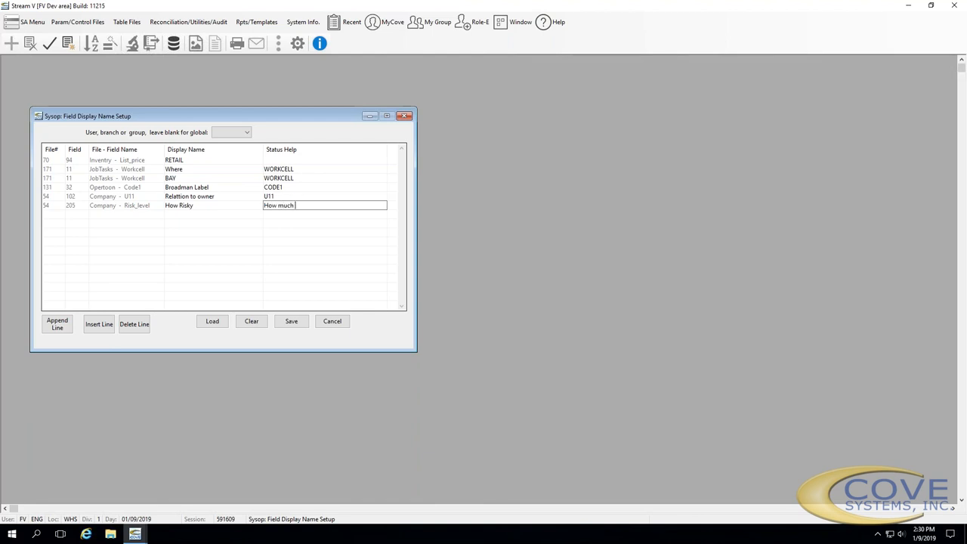
text(risk are we taking on this customer.)
click(291, 321)
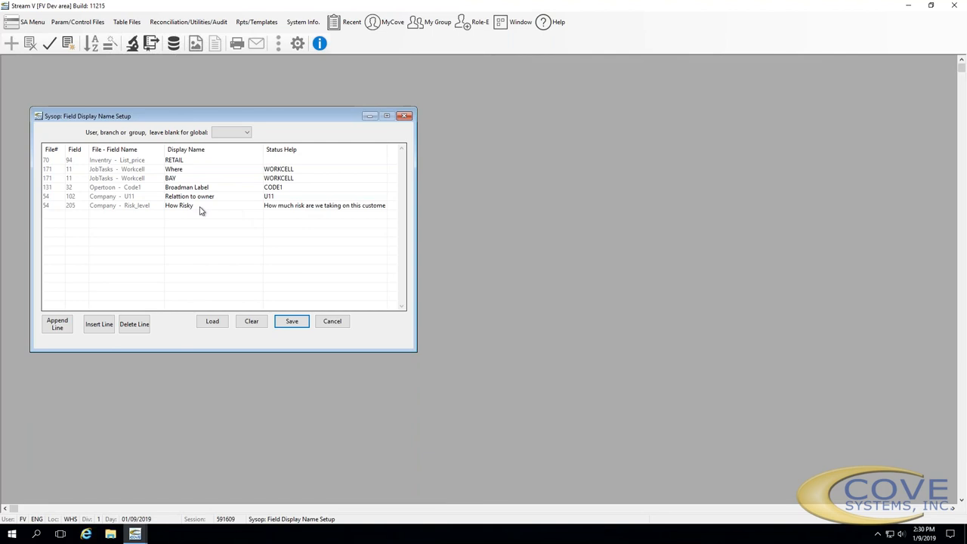
Open the customer detail of Abacus Business Computers from Customer Management and check the How Risky field's status help and field options
click(386, 22)
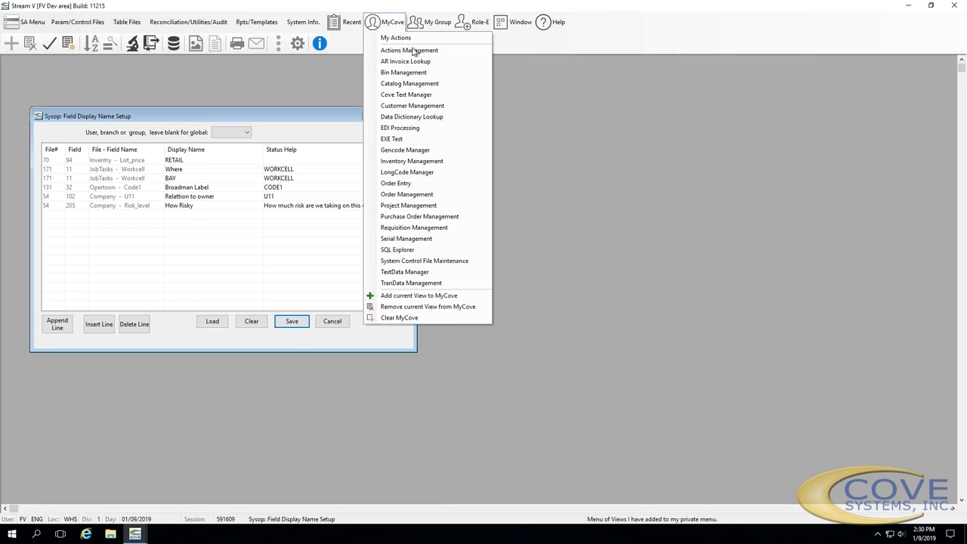
click(412, 106)
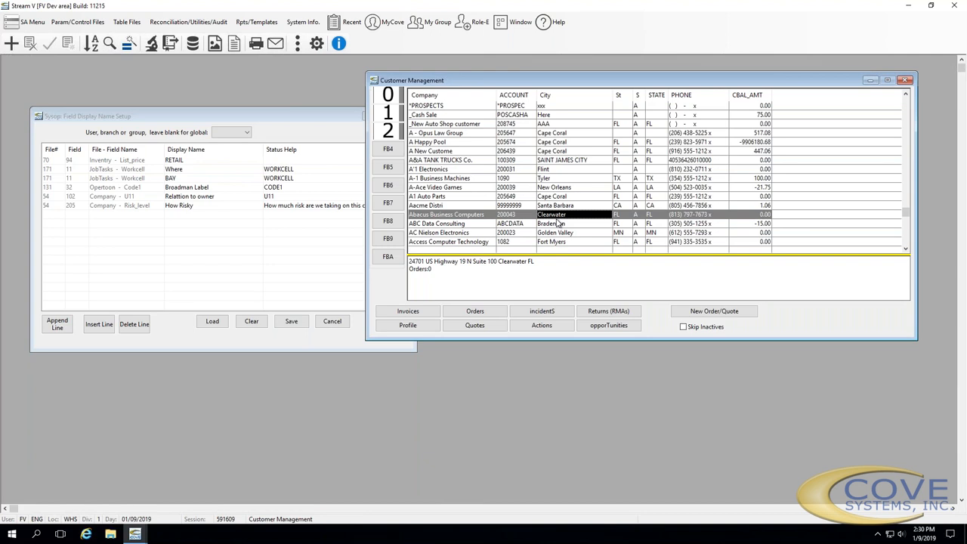
double_click(557, 216)
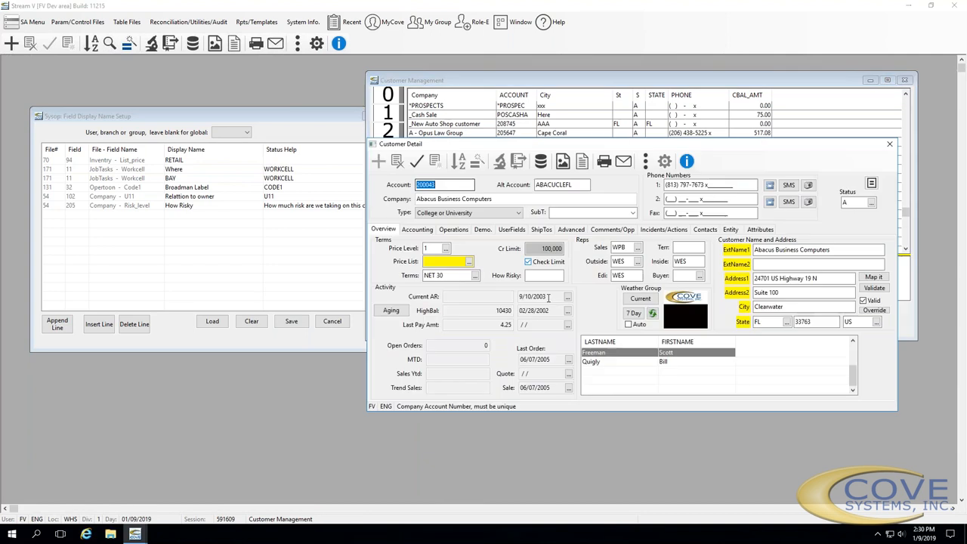
click(530, 275)
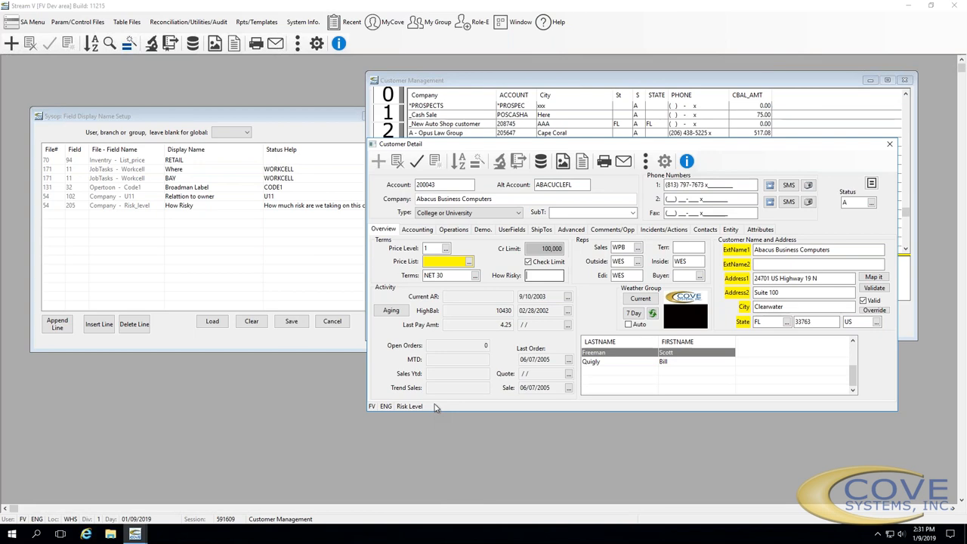
right_click(542, 275)
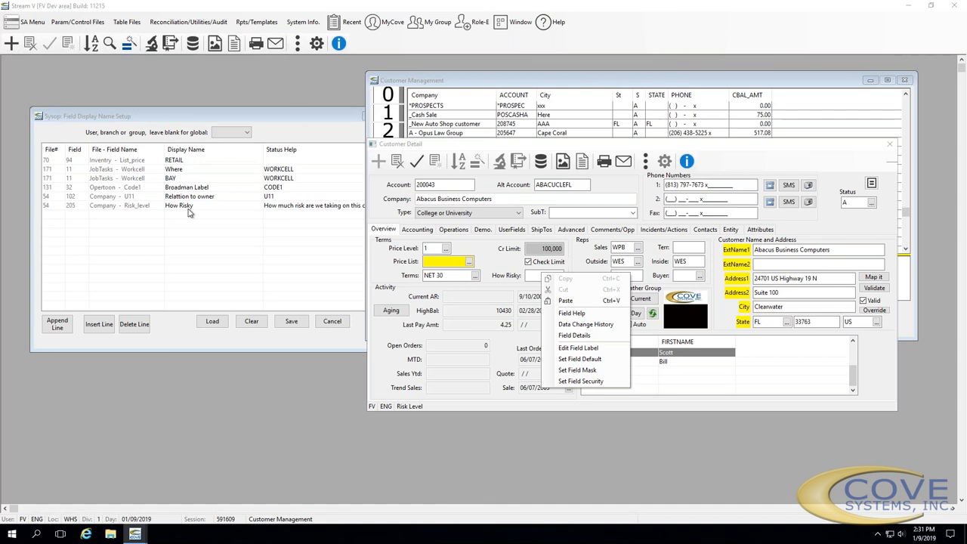
Close the Abacus Business Computers customer detail and the Field Display Name Setup window
click(888, 145)
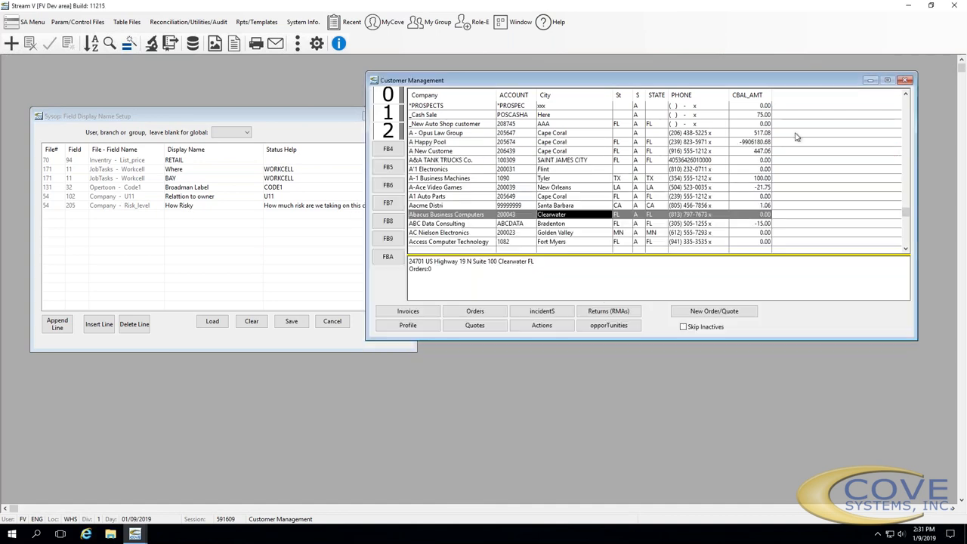
click(218, 118)
click(404, 116)
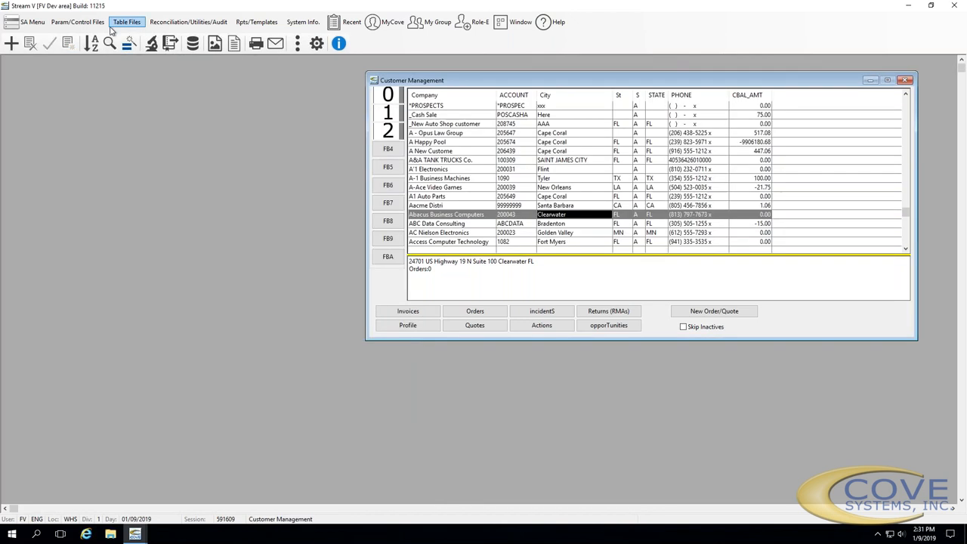
Open the Field Mask Setup and the customer detail of Abacus Business Computers from Customer Management
click(78, 22)
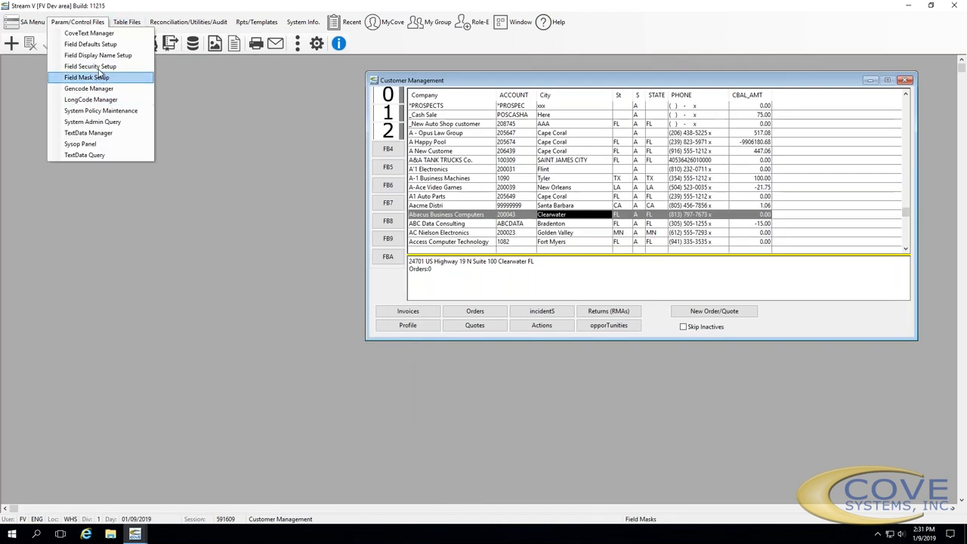
click(91, 77)
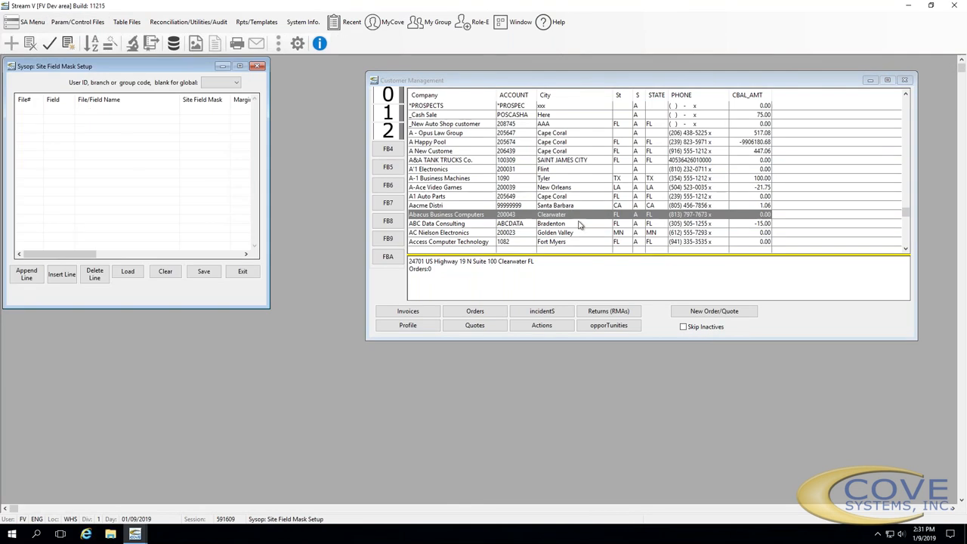
right_click(501, 216)
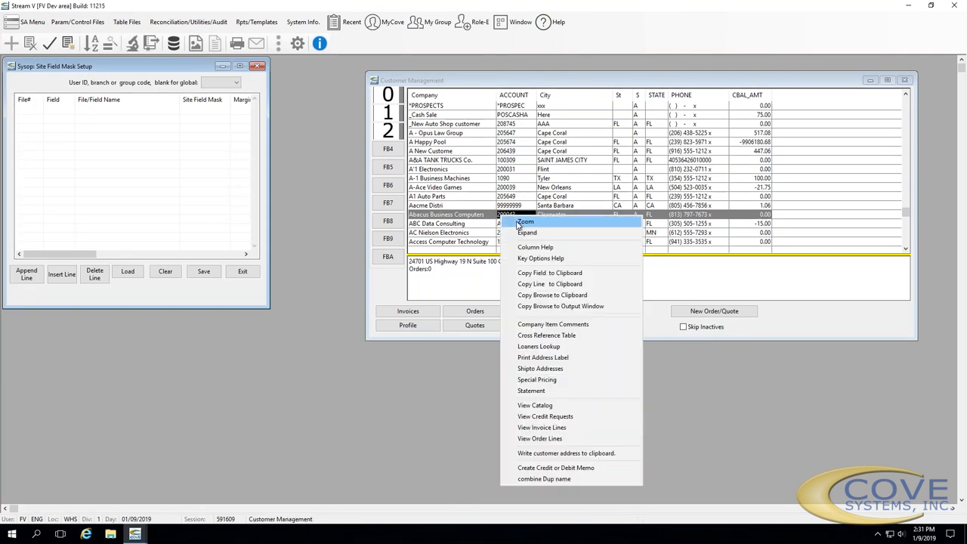
click(523, 222)
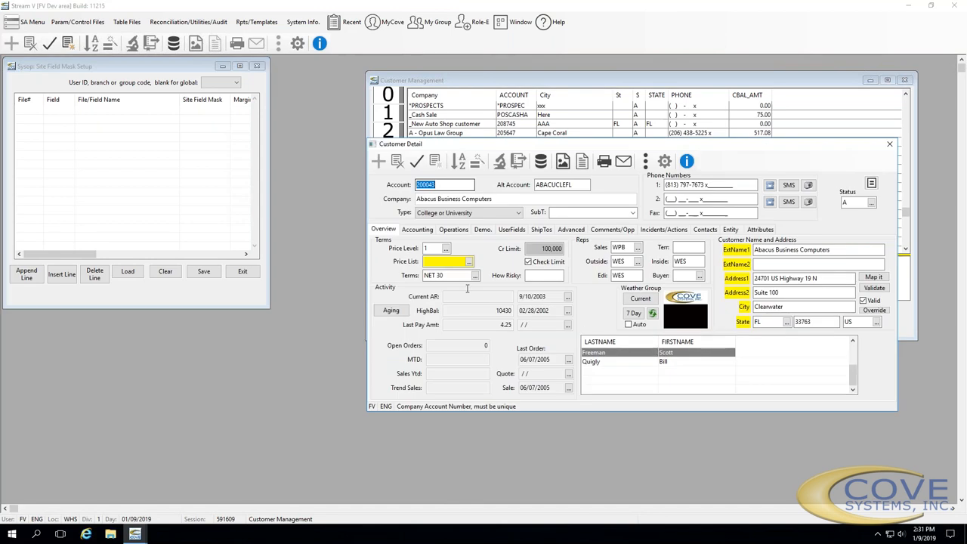
Set the field mask of user field U31 to 2 from the customer's user fields and close the customer detail
click(424, 231)
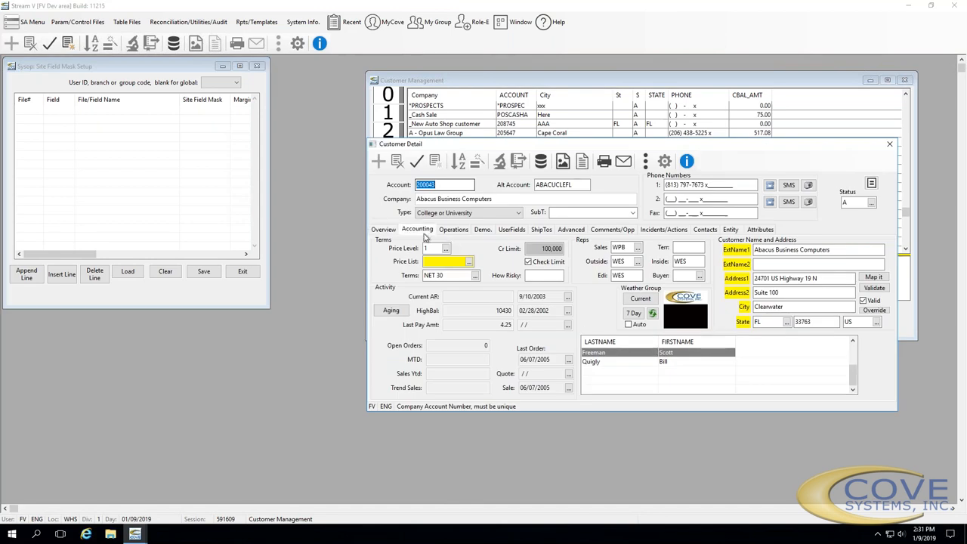
click(443, 232)
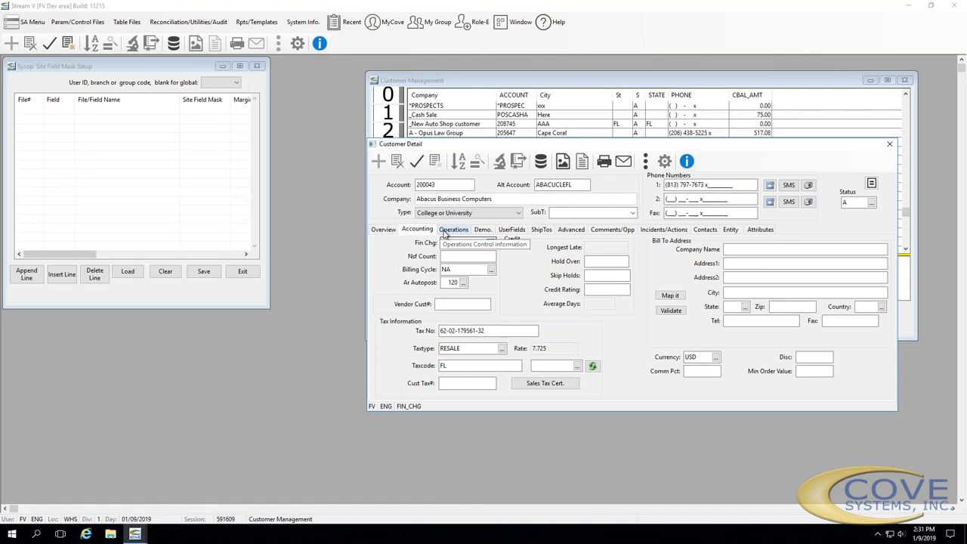
click(447, 232)
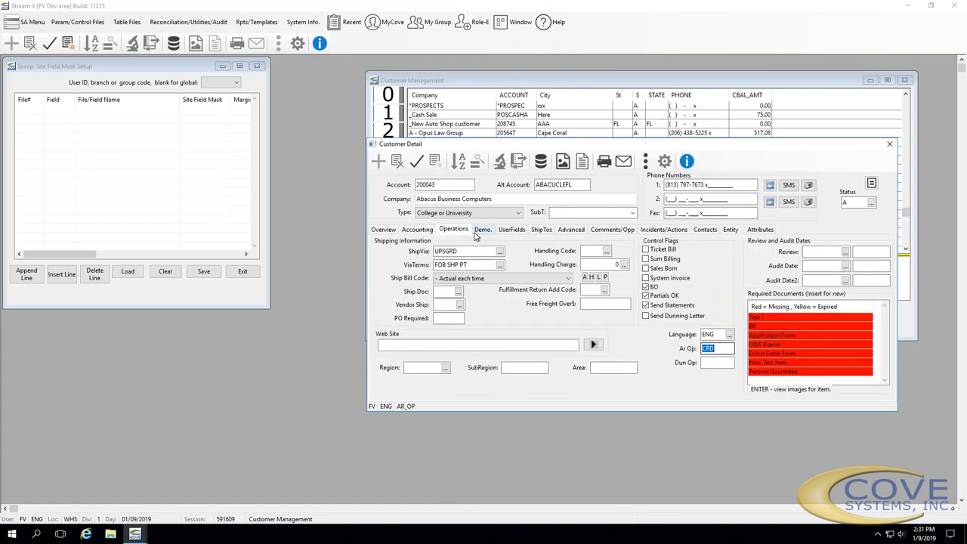
click(483, 230)
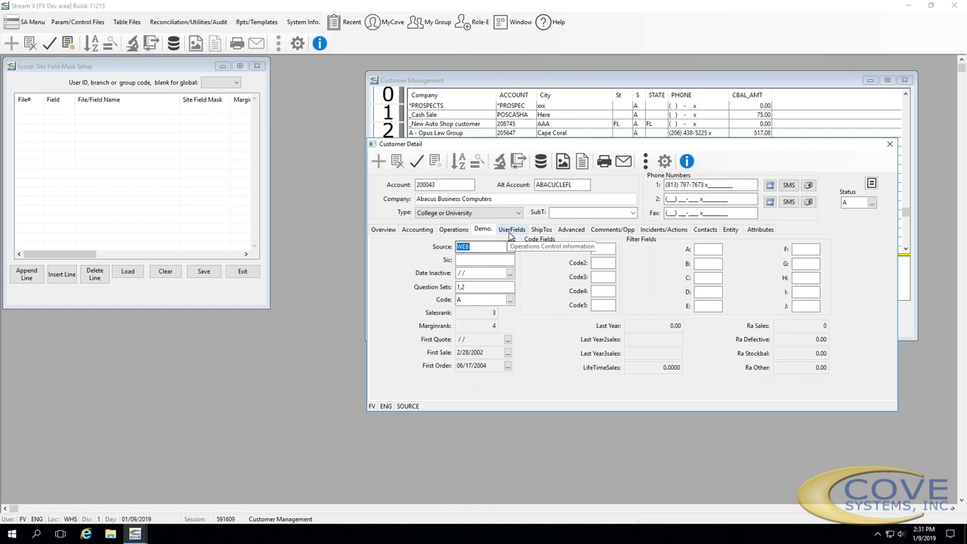
click(513, 231)
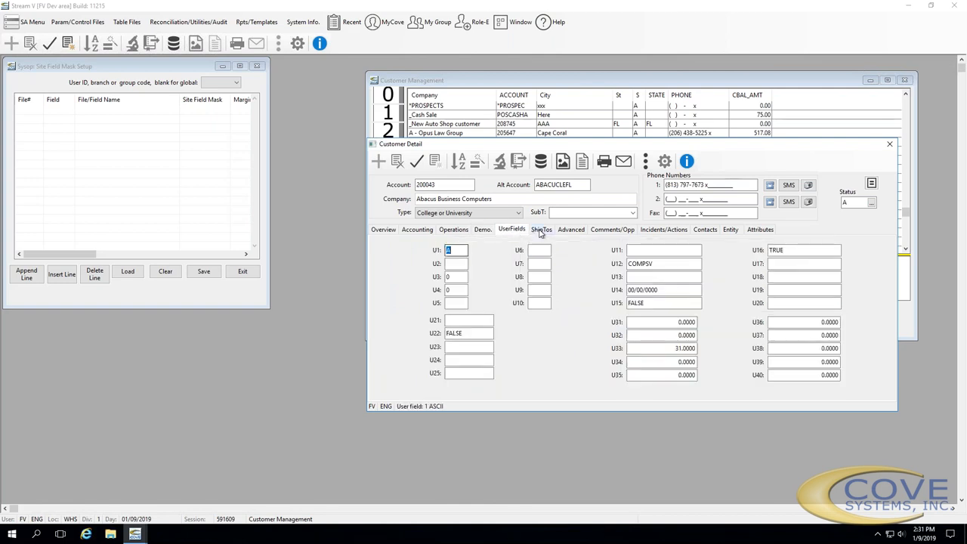
click(540, 231)
click(511, 229)
right_click(672, 320)
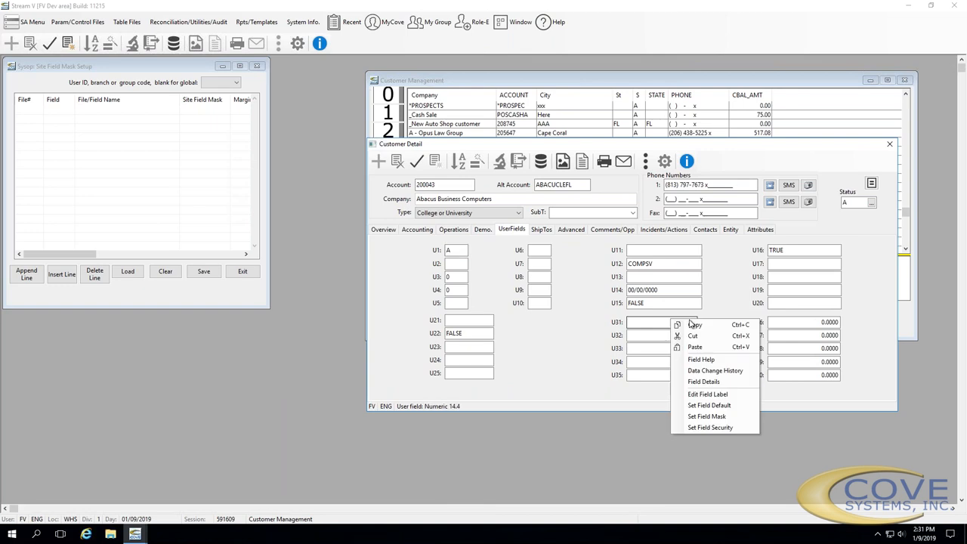
click(706, 416)
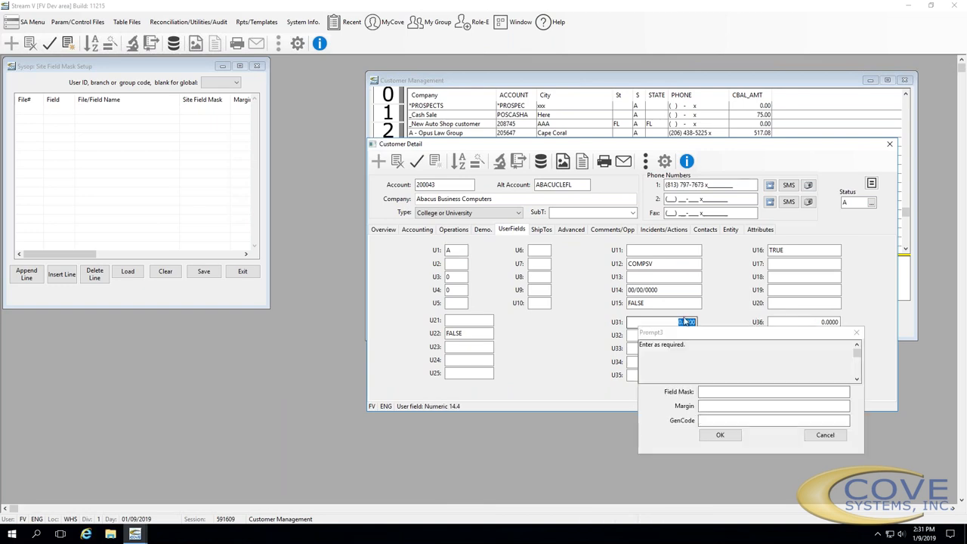
click(707, 390)
text(2)
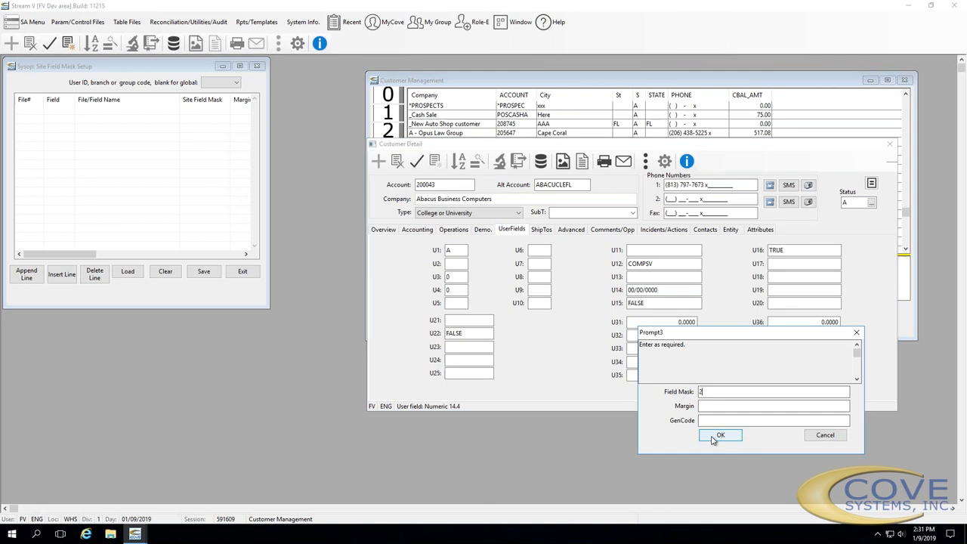
click(716, 436)
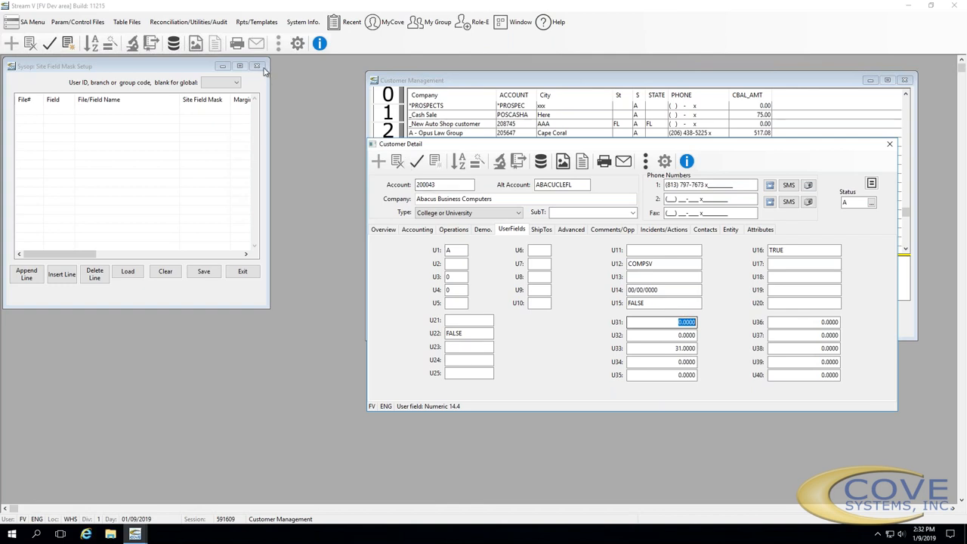
key(Escape)
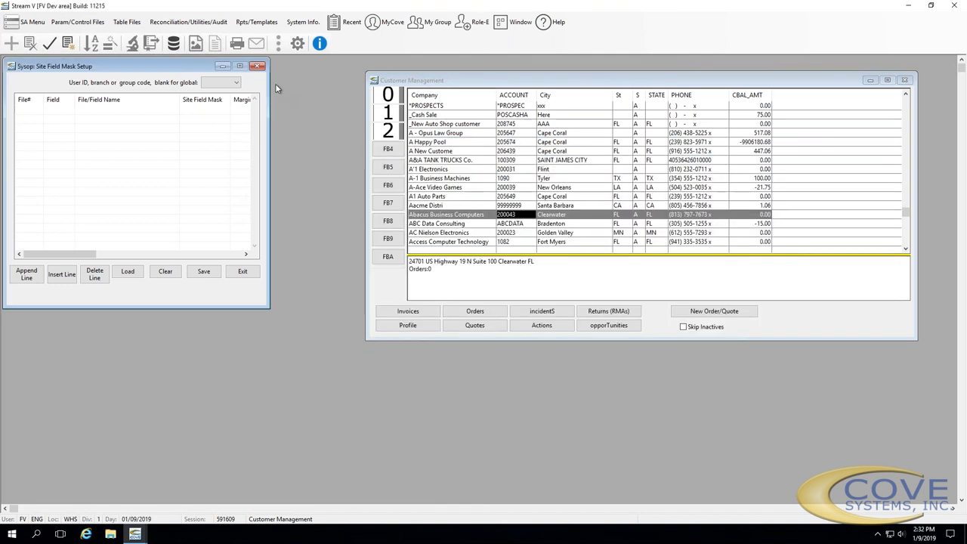
Open the Field Security Setup and reopen the customer detail of Abacus Business Computers
click(78, 21)
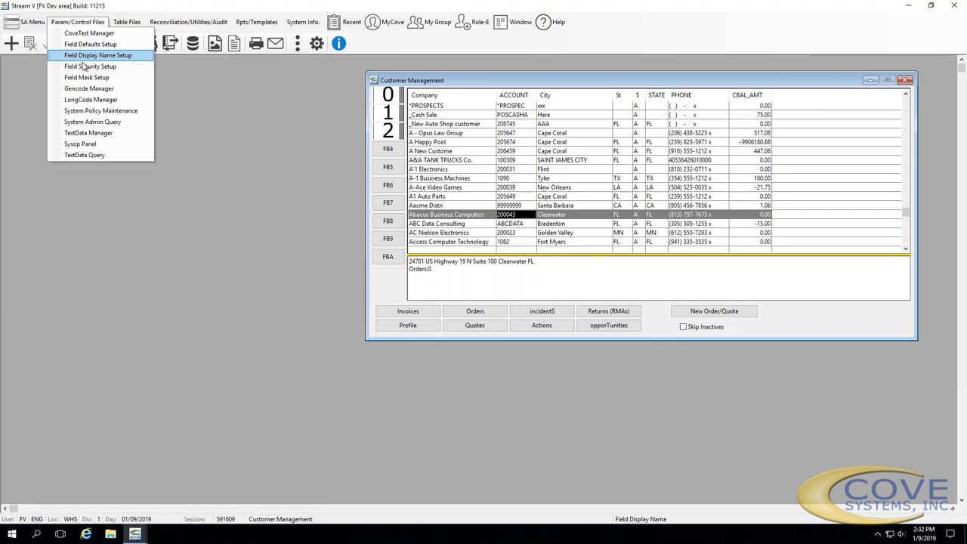
click(84, 67)
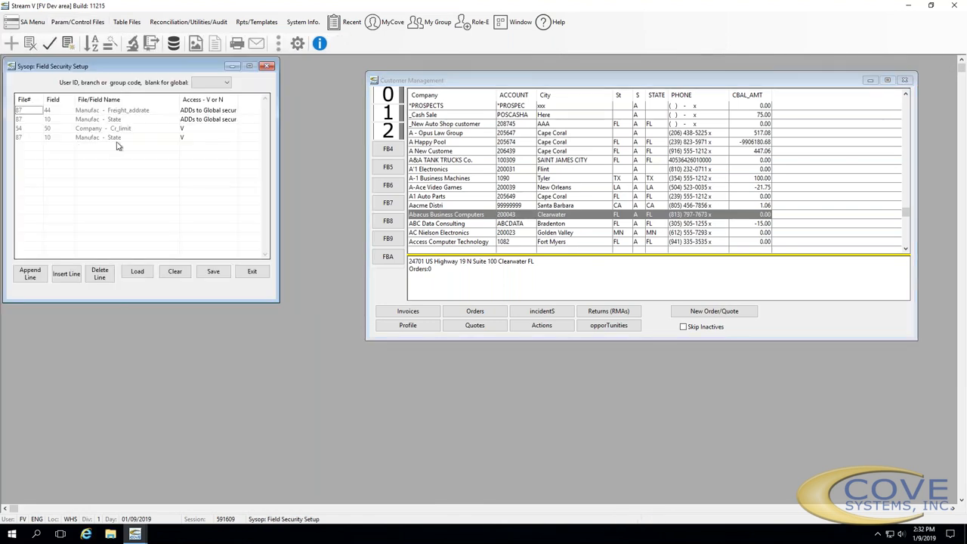
click(481, 220)
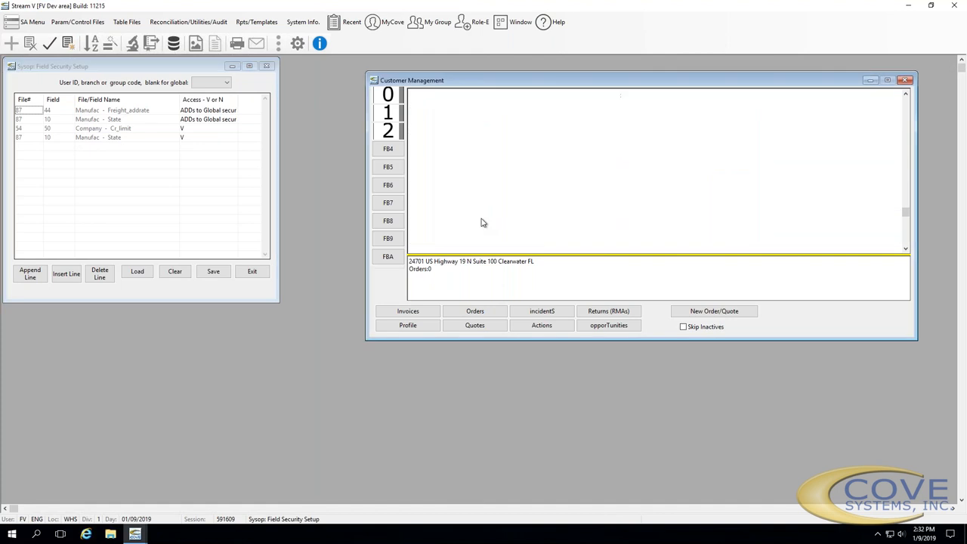
double_click(538, 219)
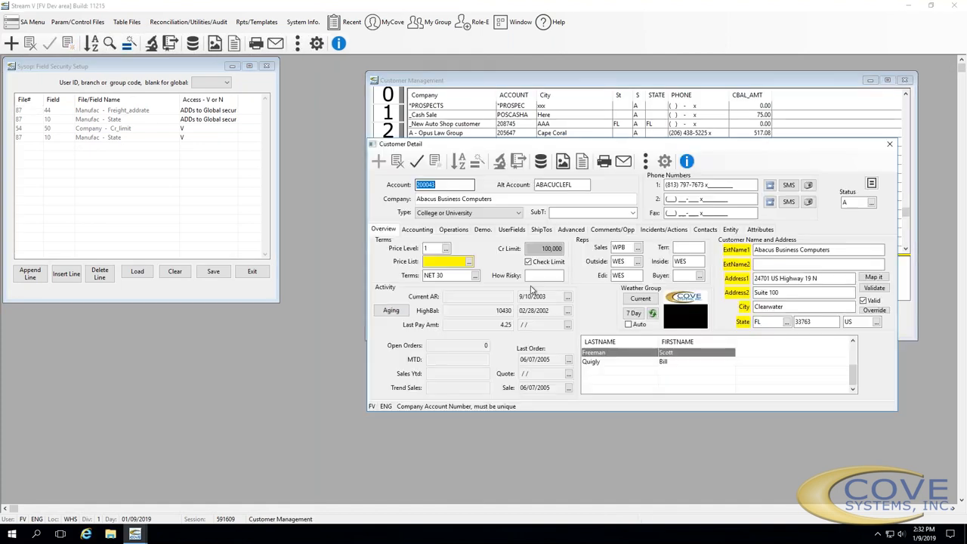
Set the field security of the customer's Terms field to View Only
click(543, 274)
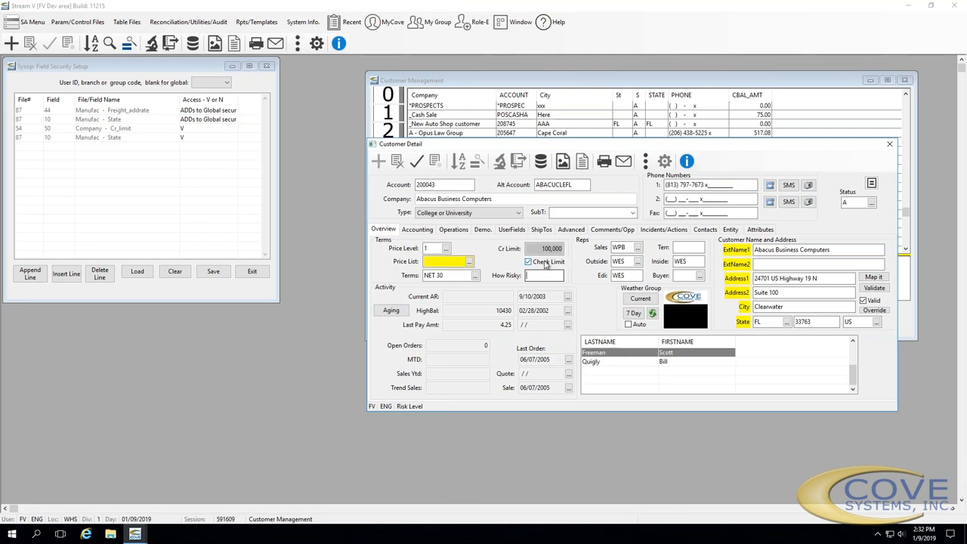
click(463, 275)
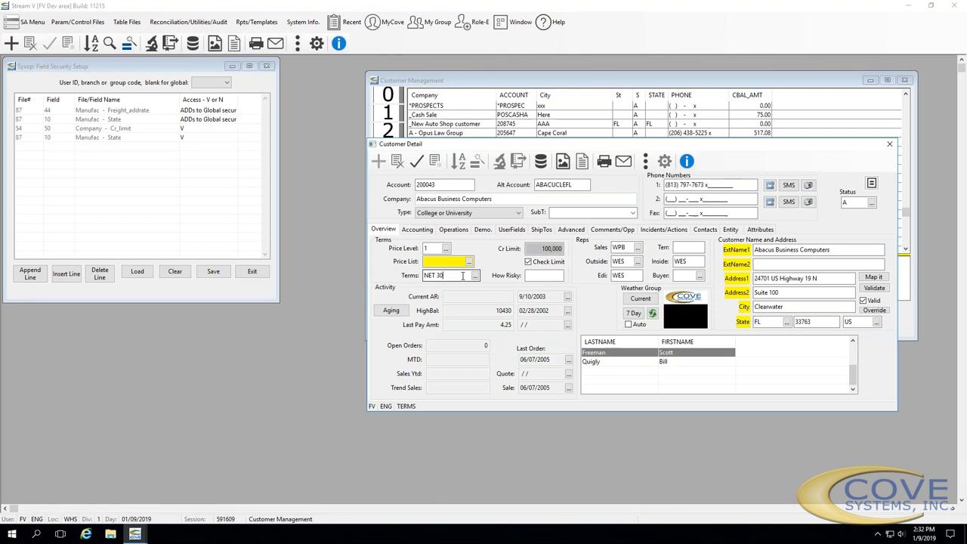
right_click(462, 275)
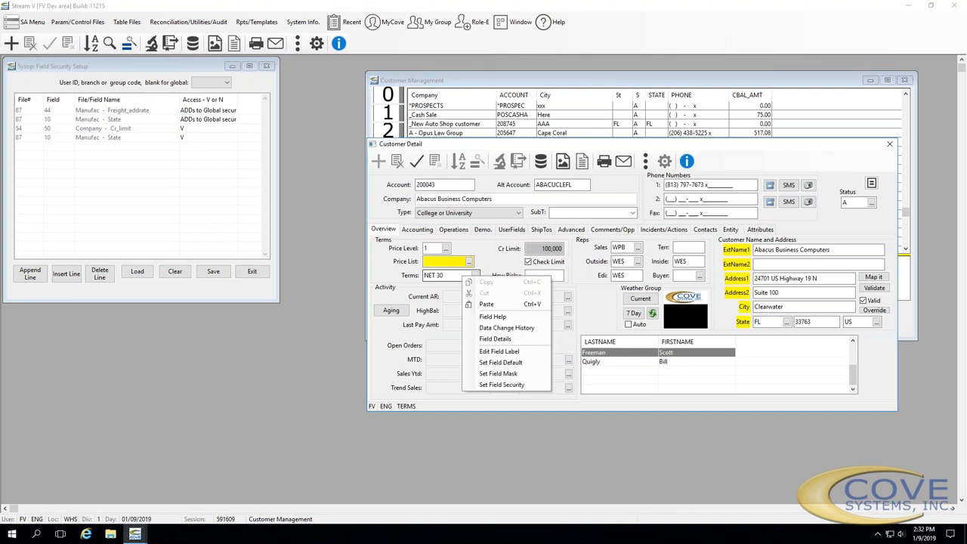
click(506, 386)
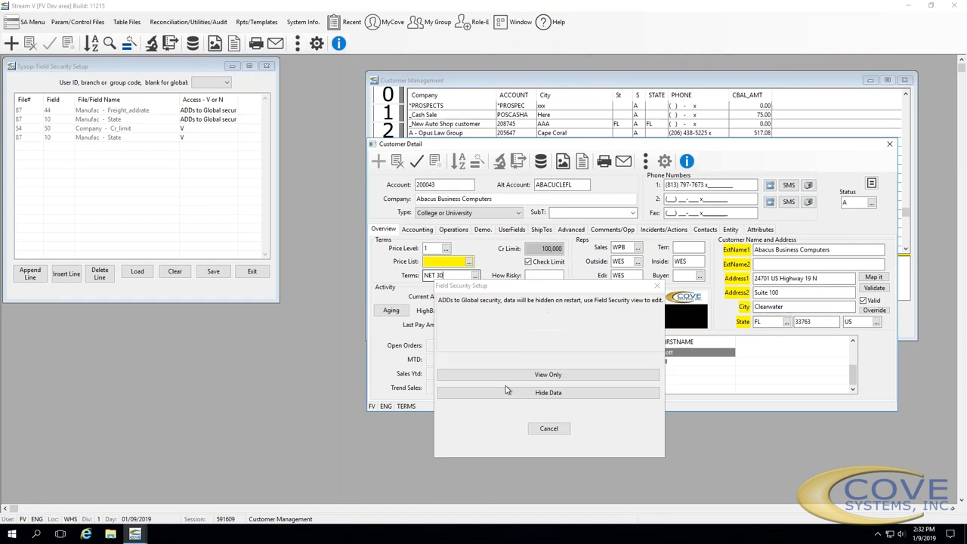
click(550, 375)
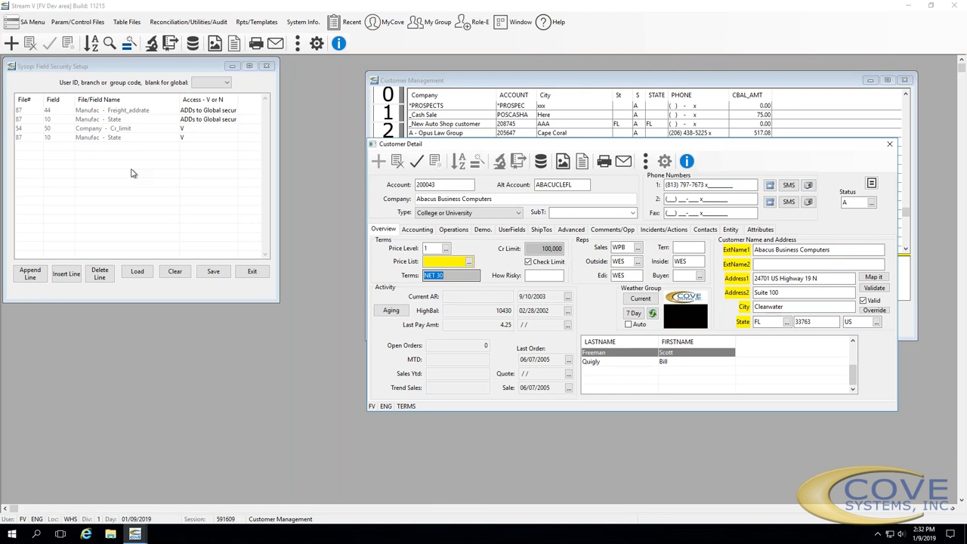
Close the Abacus Business Computers customer detail and the Field Security Setup window
click(264, 68)
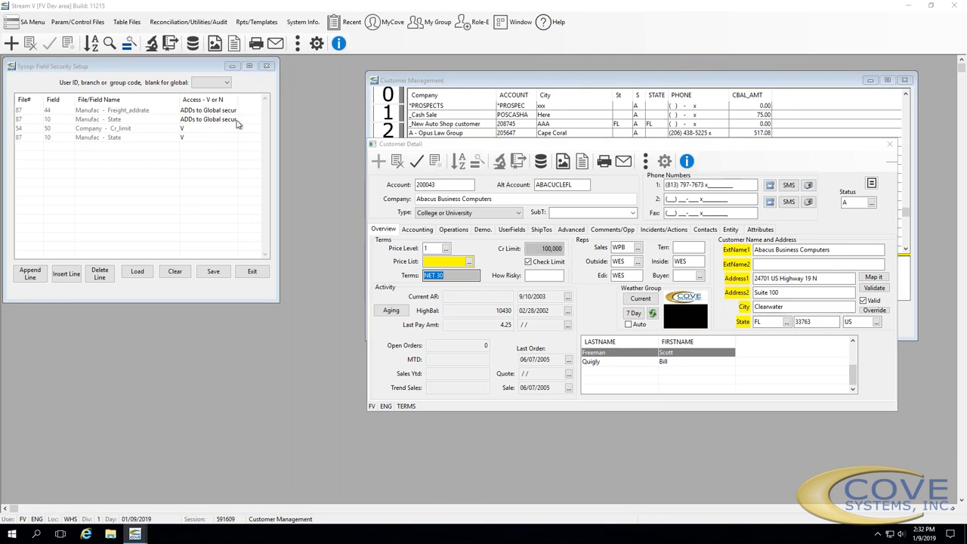
click(484, 229)
key(Escape)
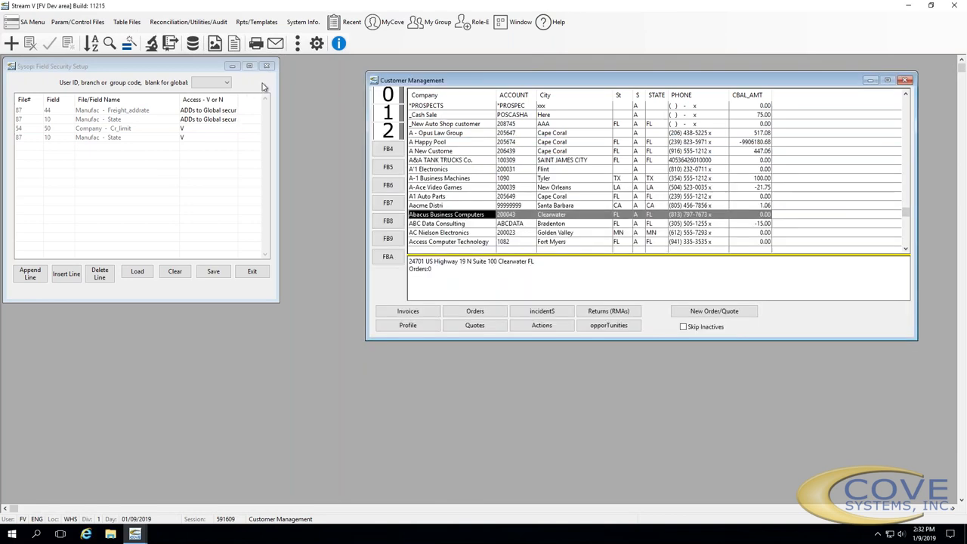
click(266, 66)
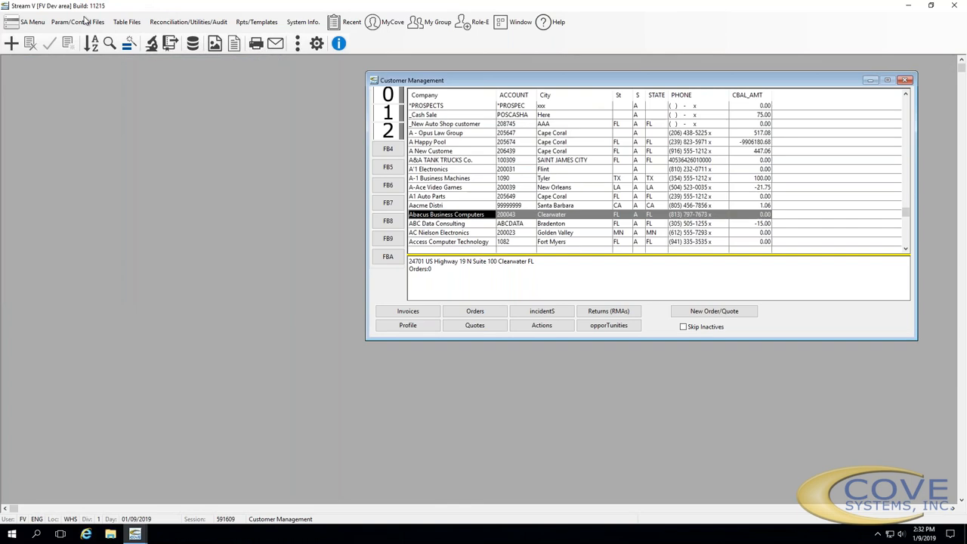
Reopen the Field Security Setup, check the Company Terms line's file number, field number and access, and close the window
click(85, 20)
click(87, 79)
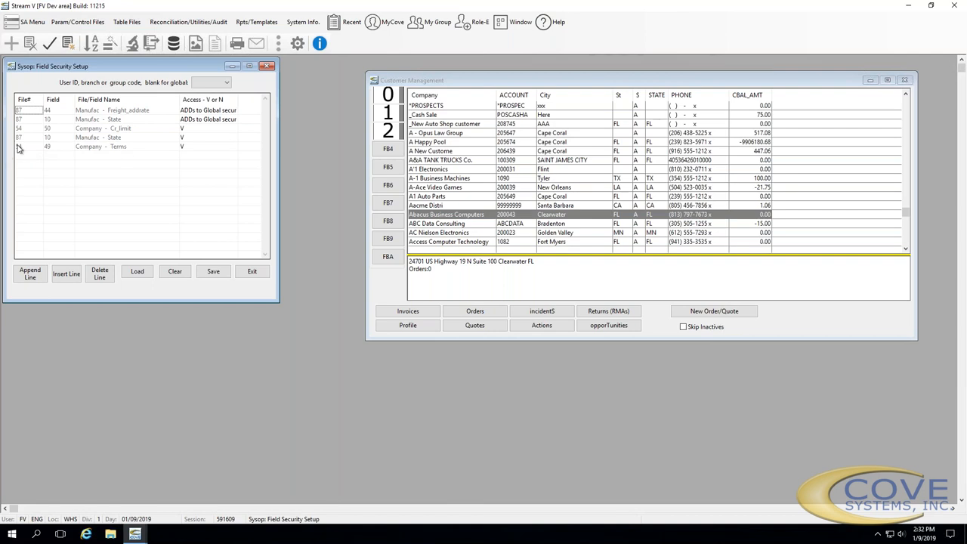
click(19, 148)
click(62, 148)
click(200, 147)
click(267, 67)
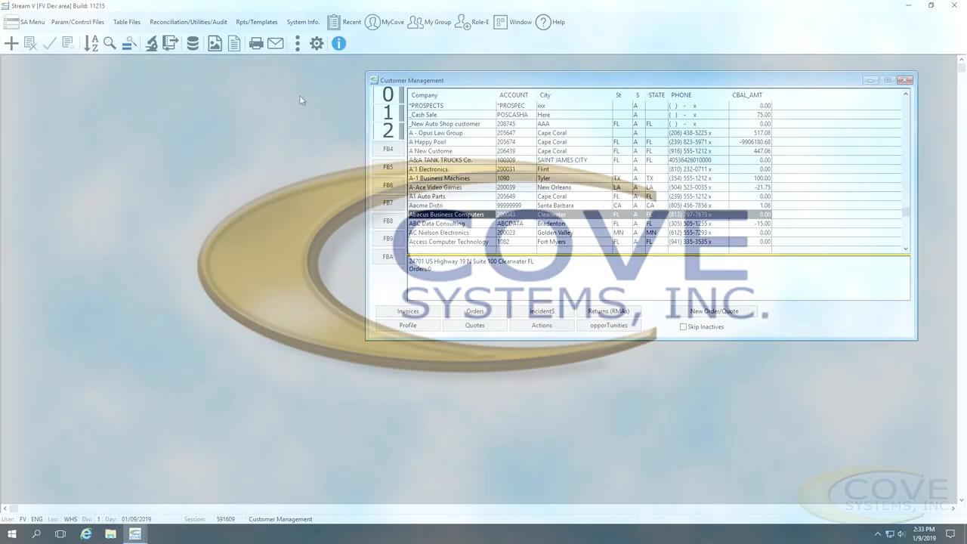